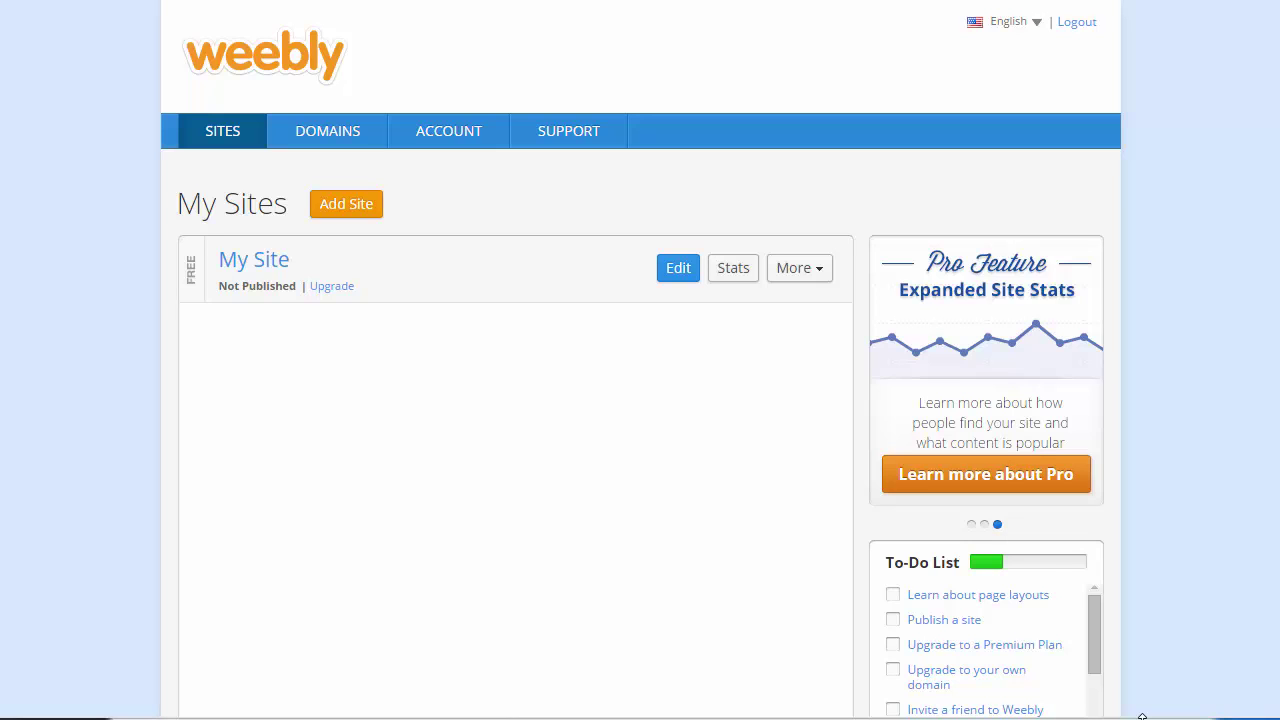
Set up My Site as a blog using the theme with the blurred brown photo background and white content area
{"action": "left_click", "coordinate": [680, 274]}
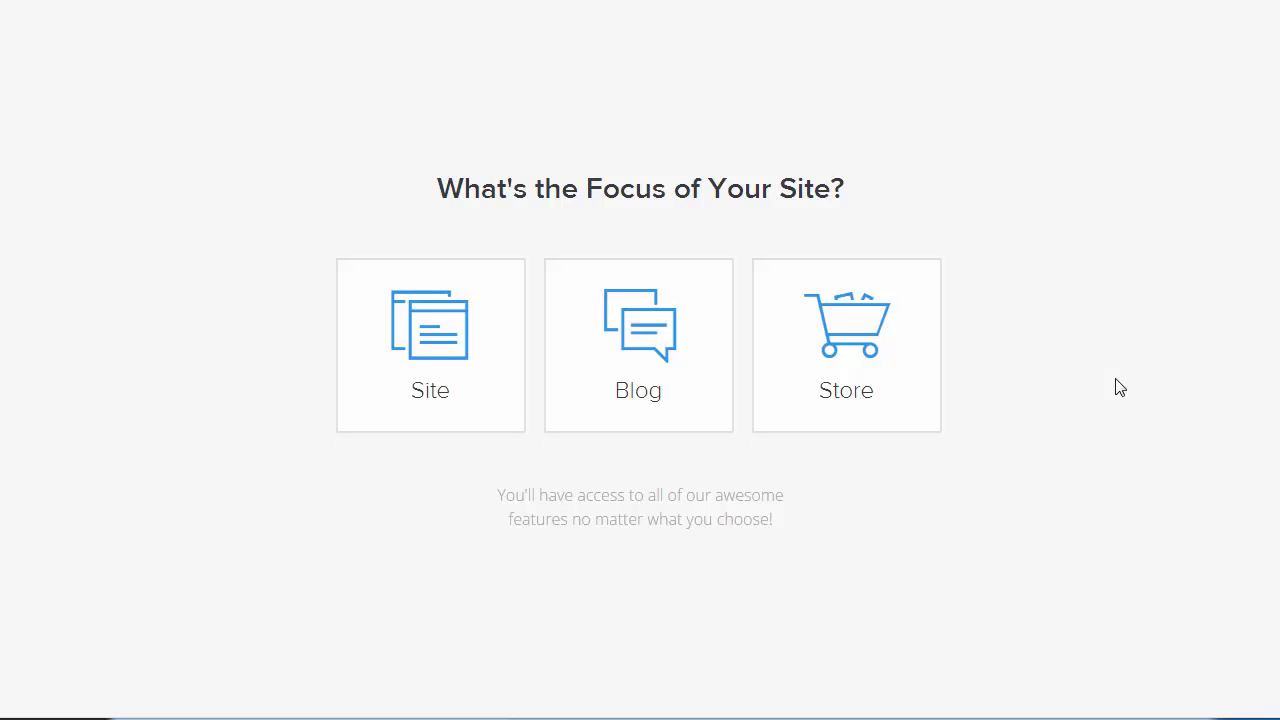
{"action": "left_click", "coordinate": [662, 393]}
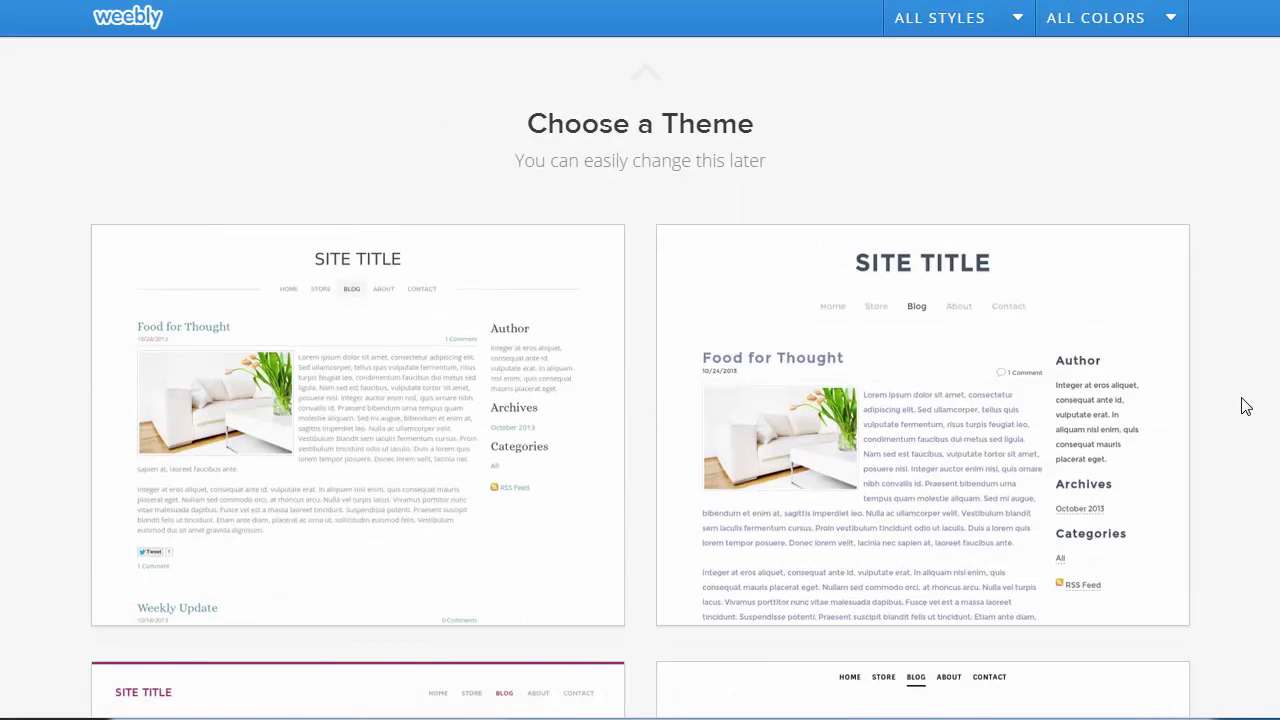
{"action": "scroll", "coordinate": [1245, 406], "scroll_direction": "down", "scroll_amount": 5}
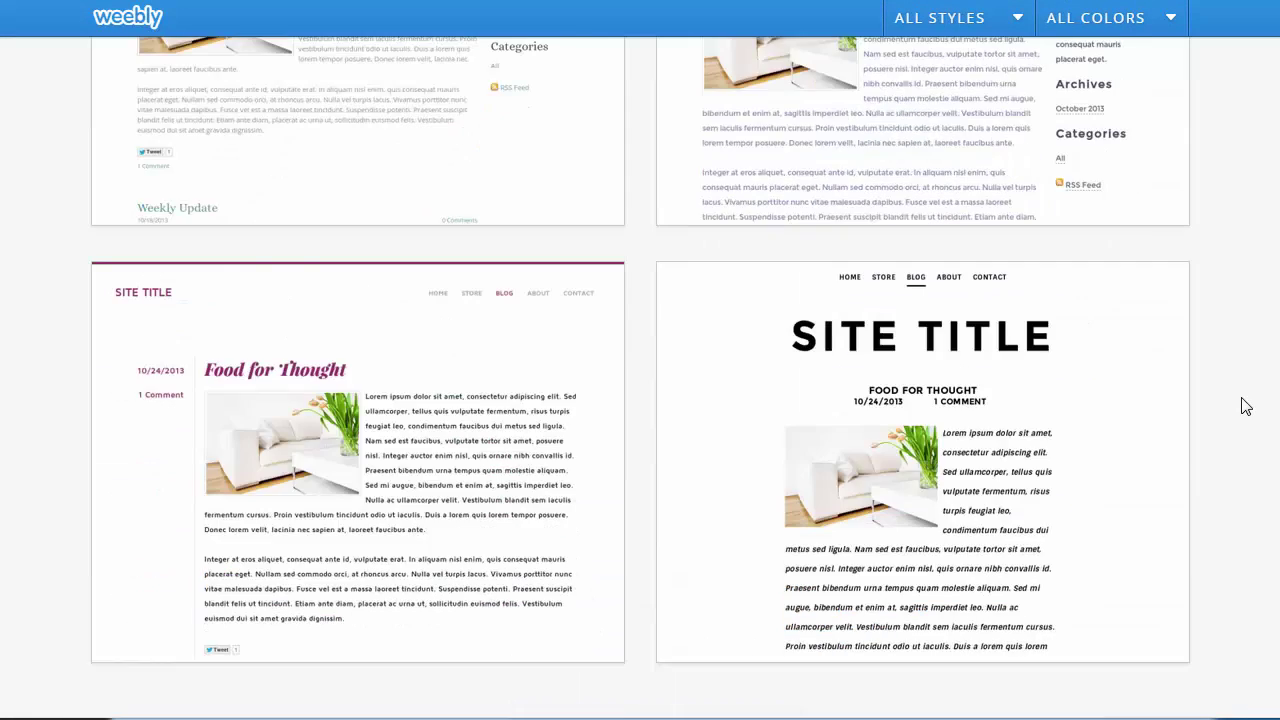
{"action": "scroll", "coordinate": [1245, 406], "scroll_direction": "down", "scroll_amount": 6}
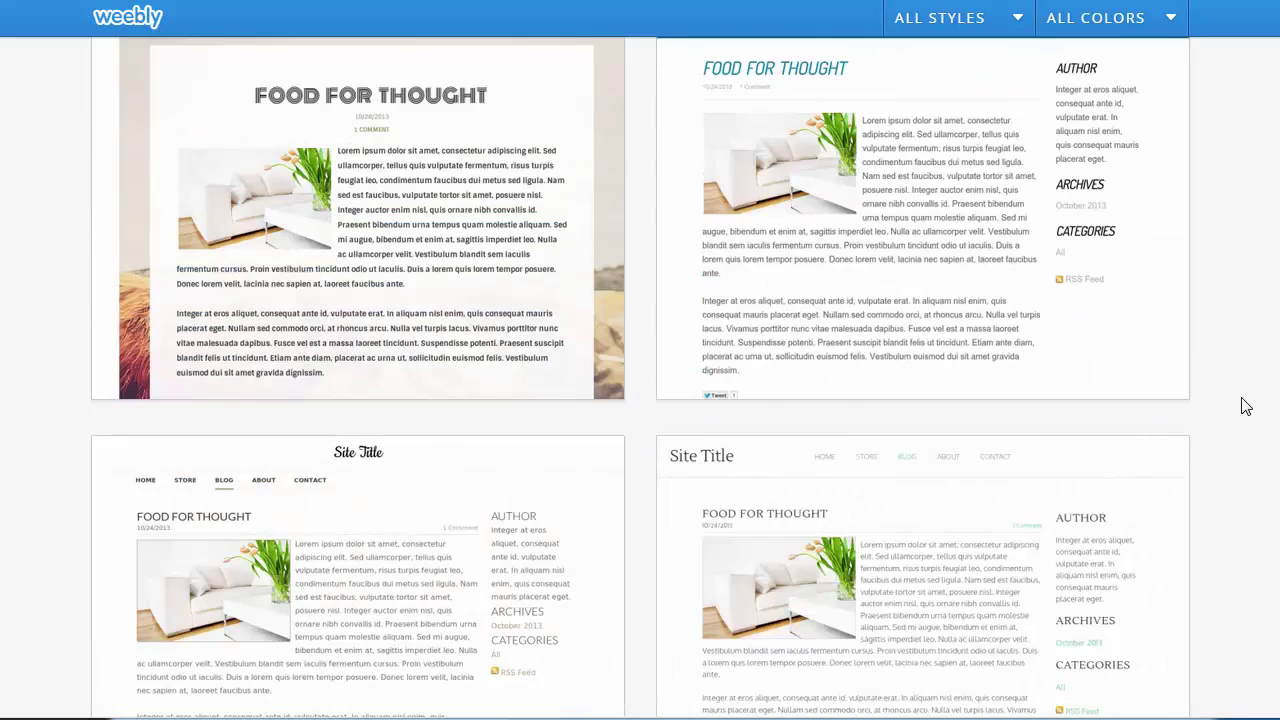
{"action": "scroll", "coordinate": [1245, 406], "scroll_direction": "down", "scroll_amount": 2}
{"action": "scroll", "coordinate": [1245, 406], "scroll_direction": "down", "scroll_amount": 5}
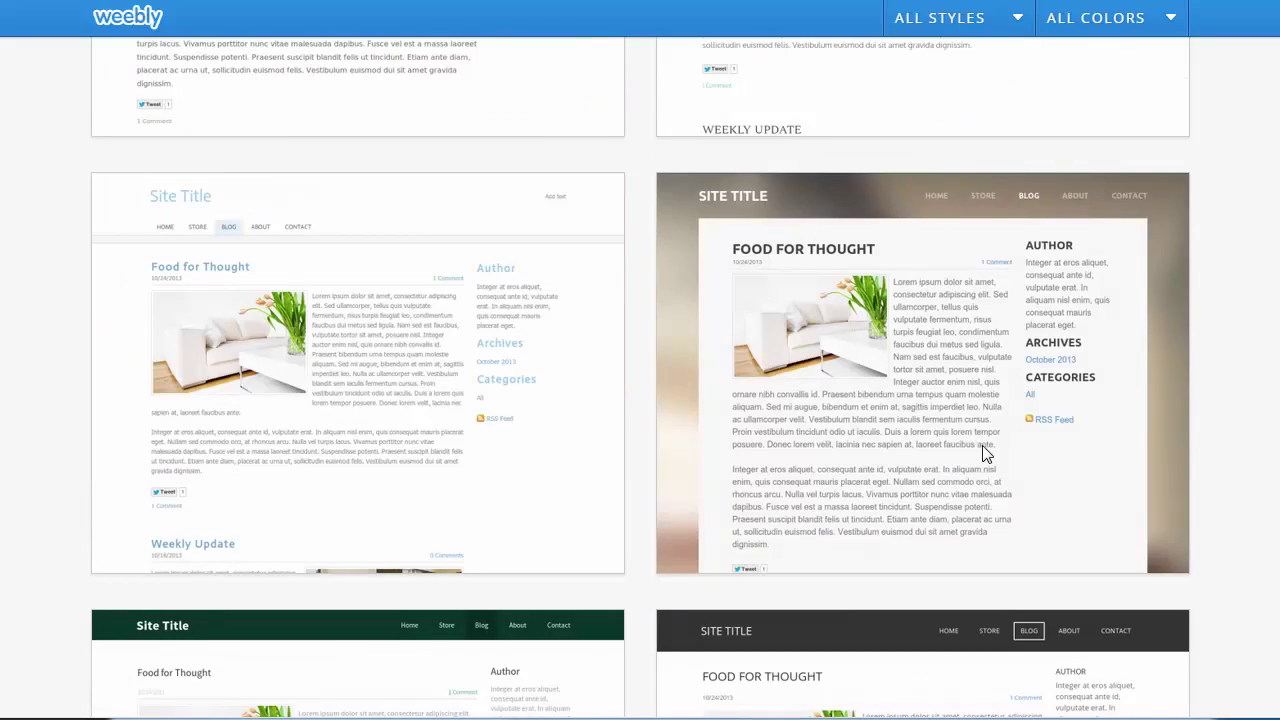
{"action": "mouse_move", "coordinate": [985, 452]}
{"action": "left_click", "coordinate": [1140, 553]}
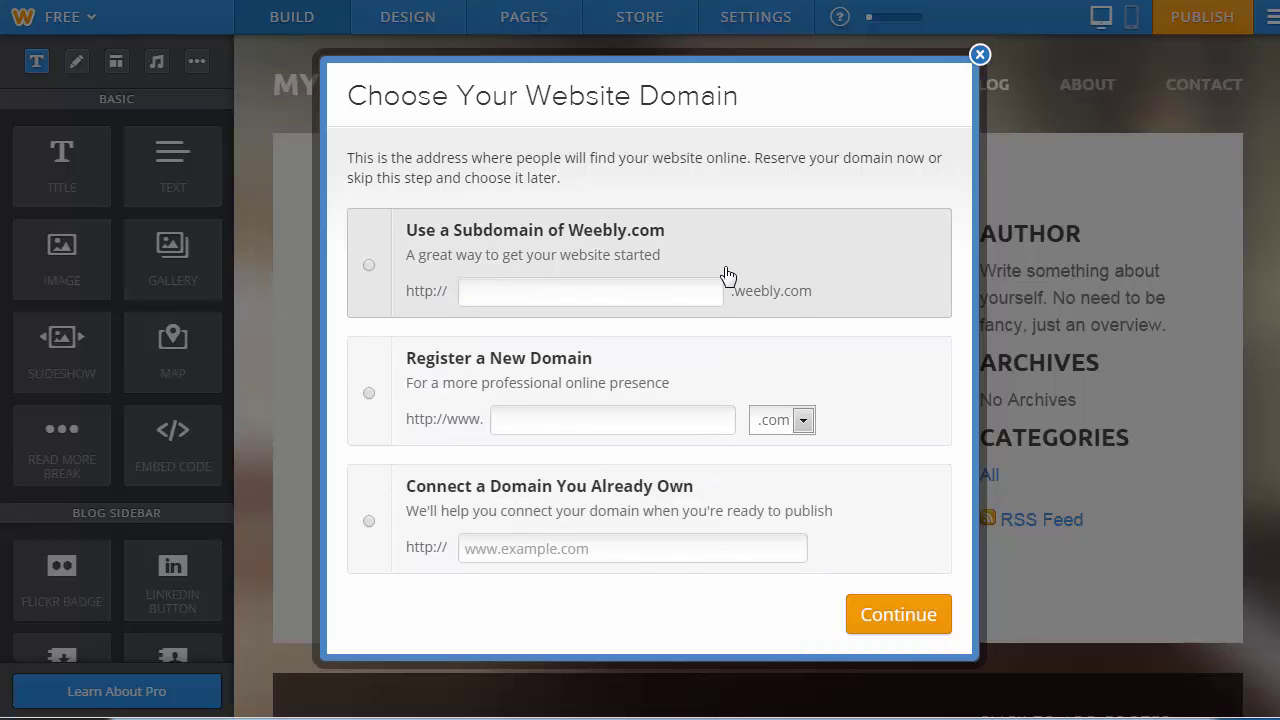
Reserve a weebly.com subdomain made of the blogger's first name, an initial and "sblog", and dismiss the welcome video
{"action": "left_click", "coordinate": [369, 269]}
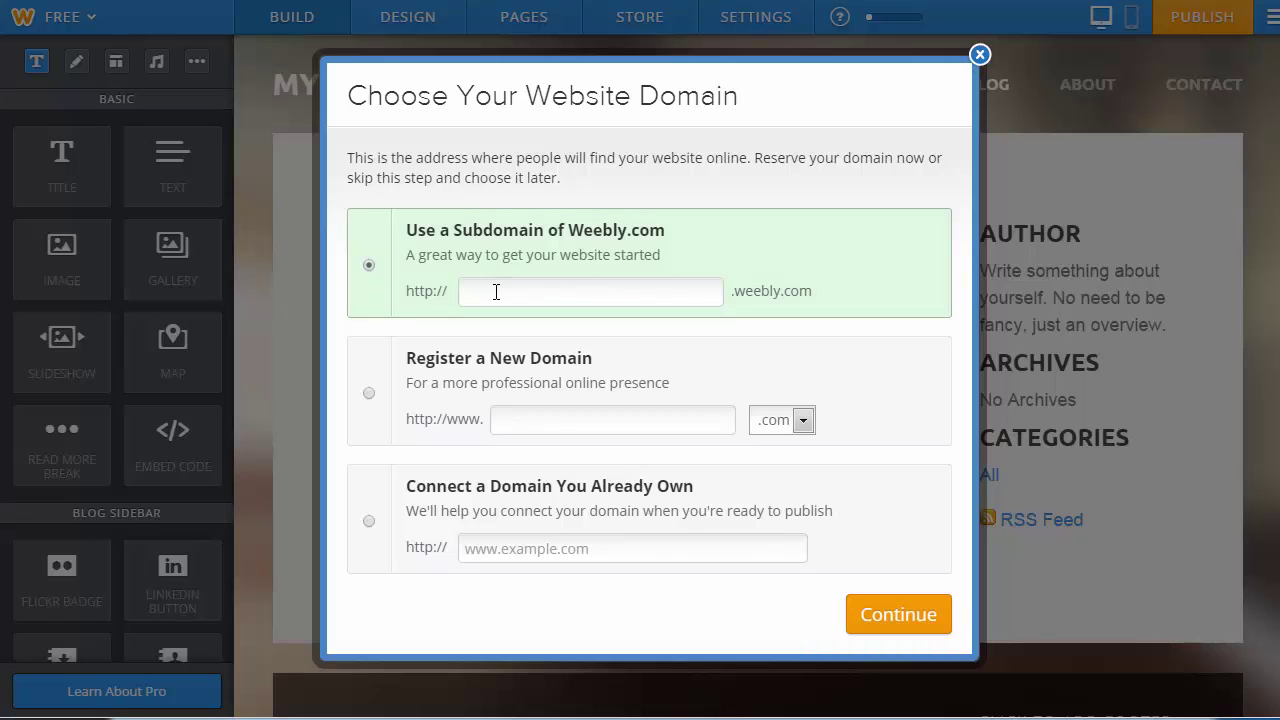
{"action": "left_click", "coordinate": [496, 291]}
{"action": "type", "text": "mikesblog"}
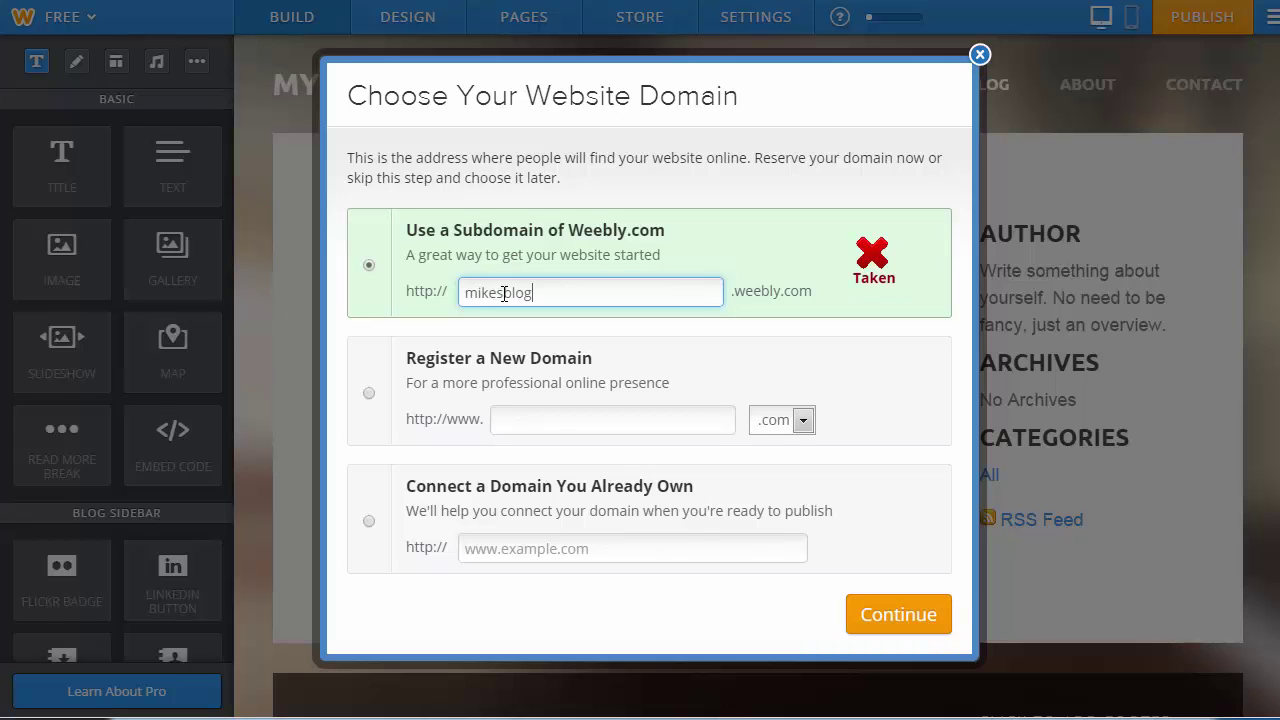
{"action": "left_click", "coordinate": [504, 292]}
{"action": "type", "text": "j"}
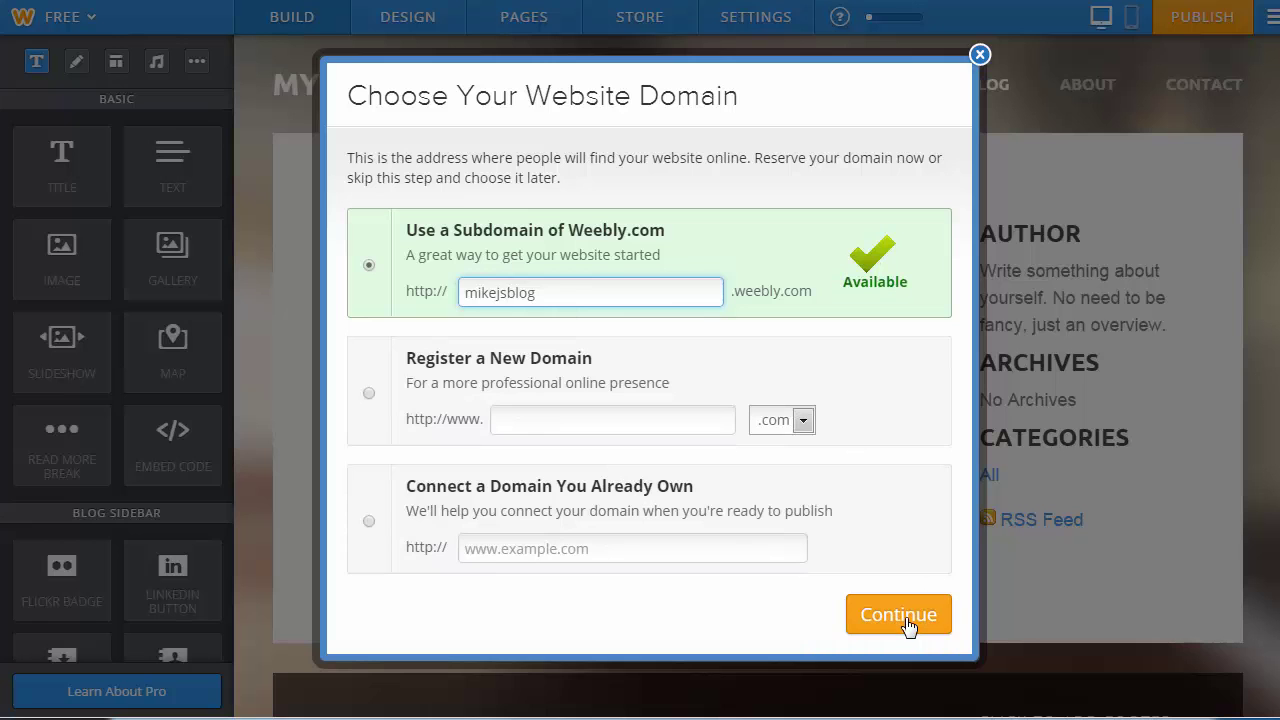
{"action": "left_click", "coordinate": [906, 620]}
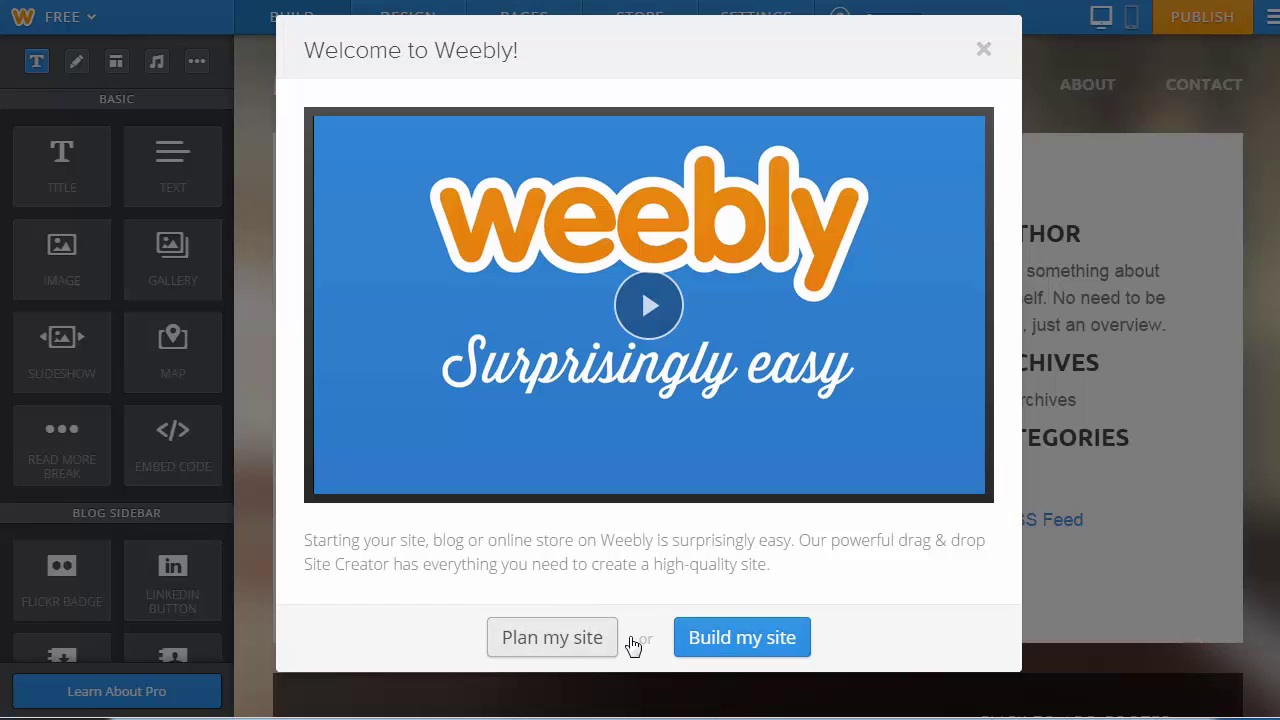
{"action": "key", "text": "Escape"}
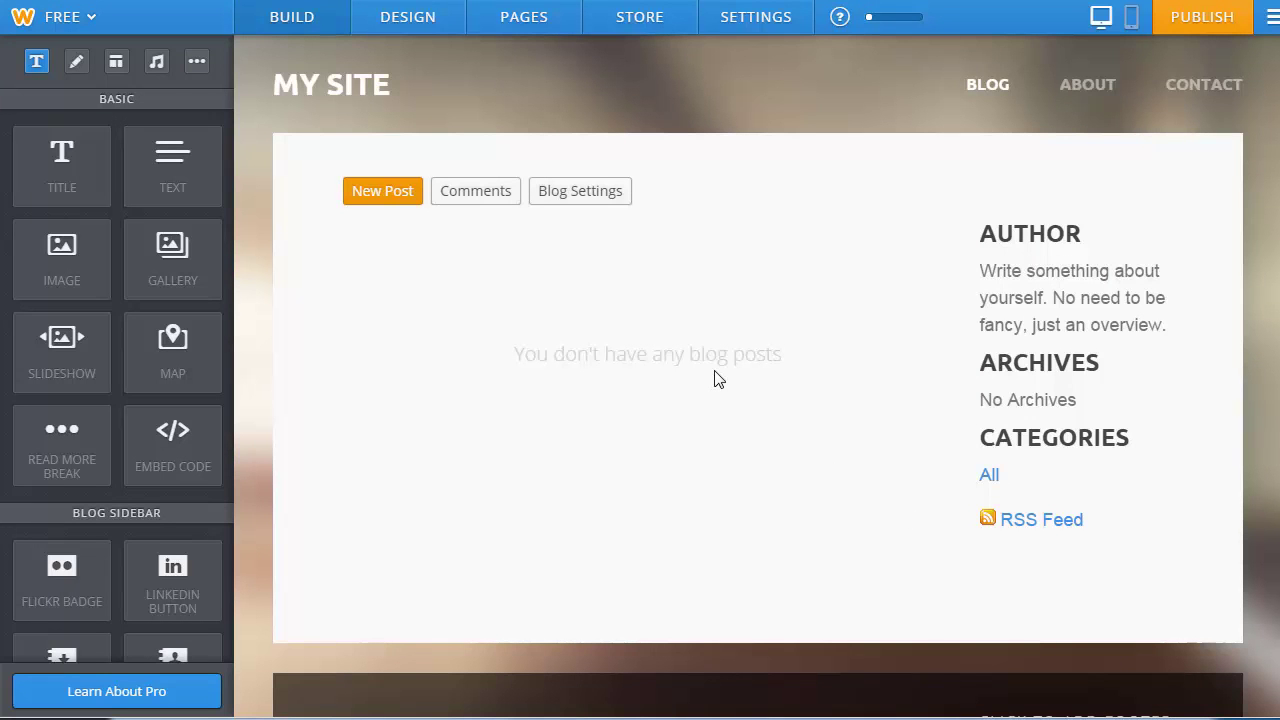
Replace the site title with the blogger's first name in possessive form followed by "BLOG", keeping it as text rather than a logo
{"action": "left_click", "coordinate": [381, 84]}
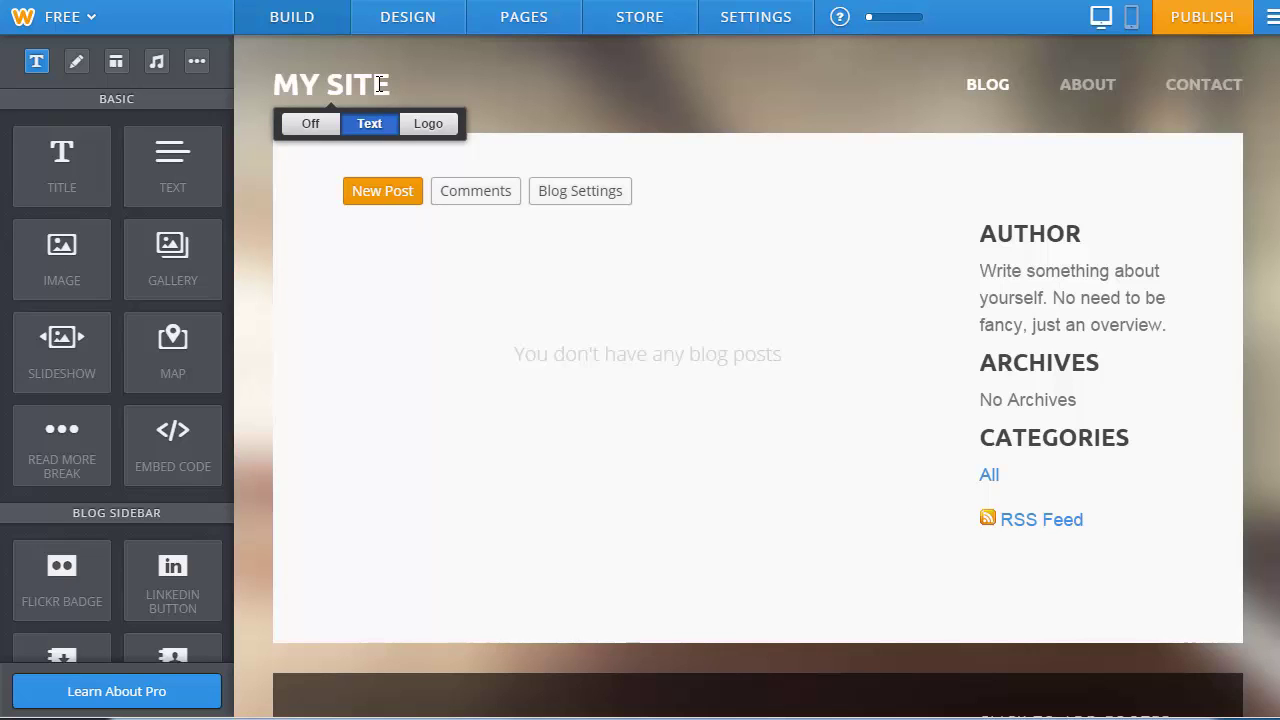
{"action": "left_click", "coordinate": [400, 217]}
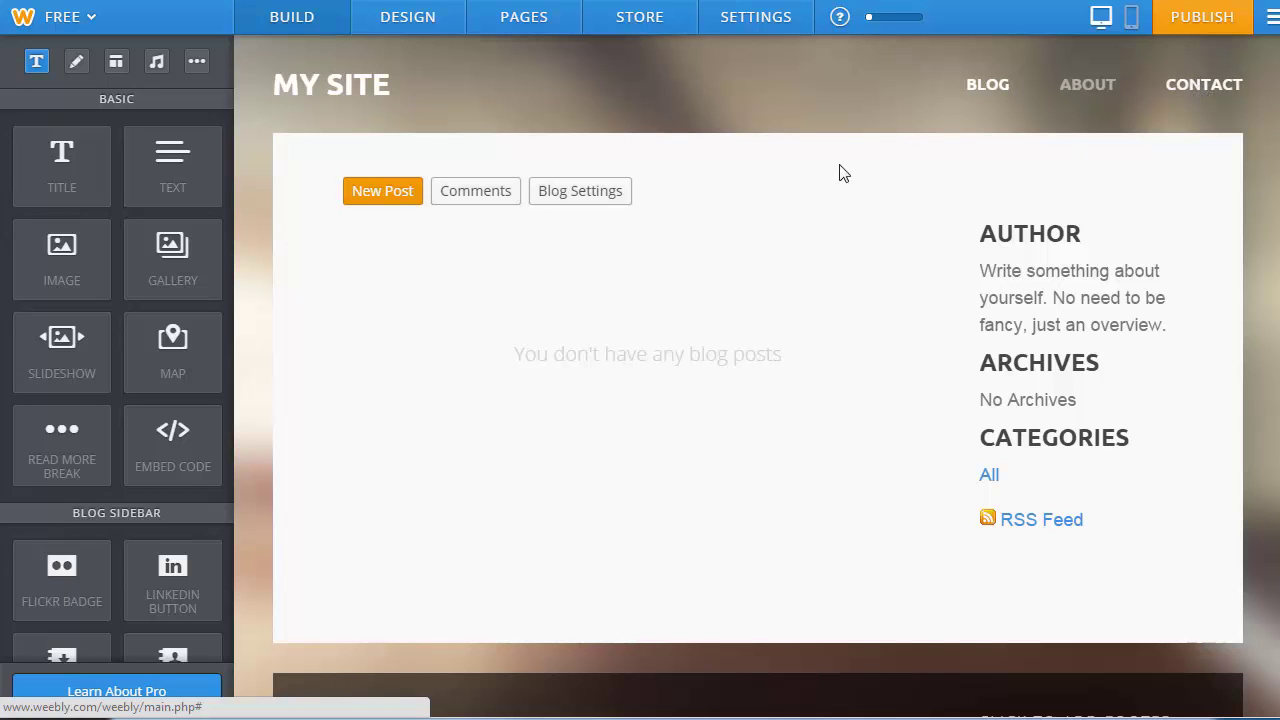
{"action": "left_click", "coordinate": [353, 80]}
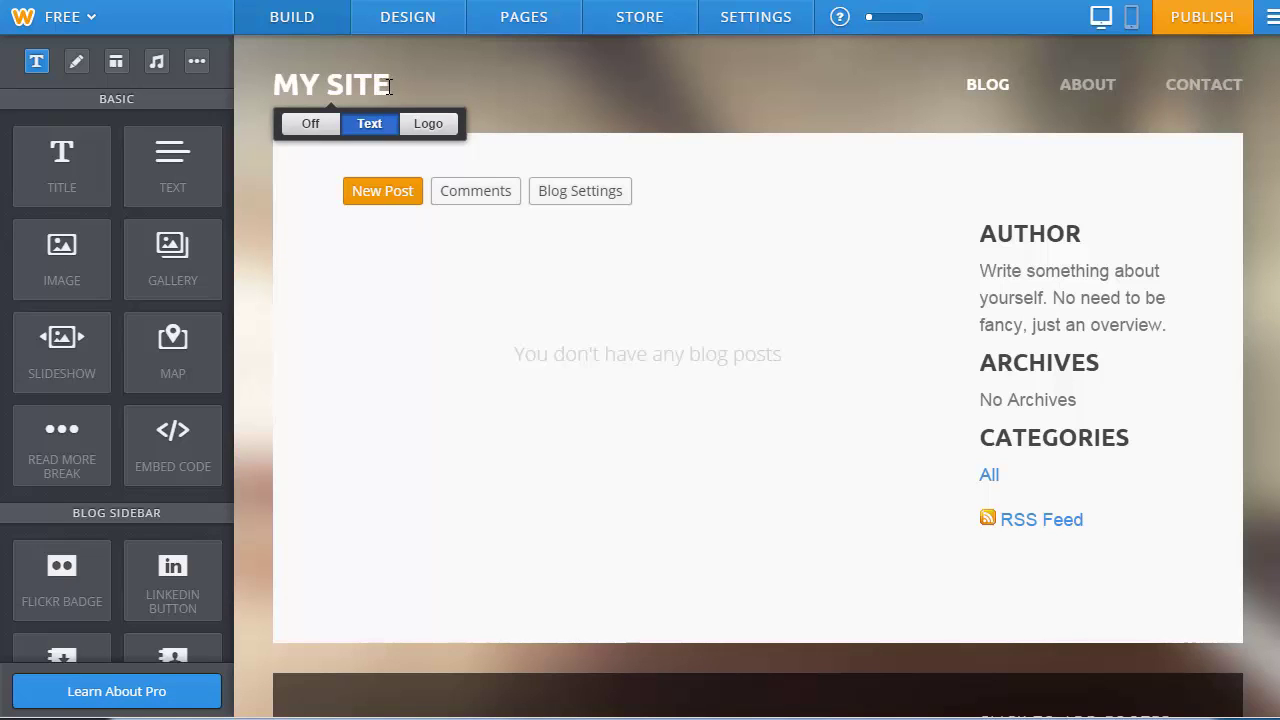
{"action": "left_click_drag", "start_coordinate": [390, 86], "coordinate": [282, 93]}
{"action": "type", "text": "M"}
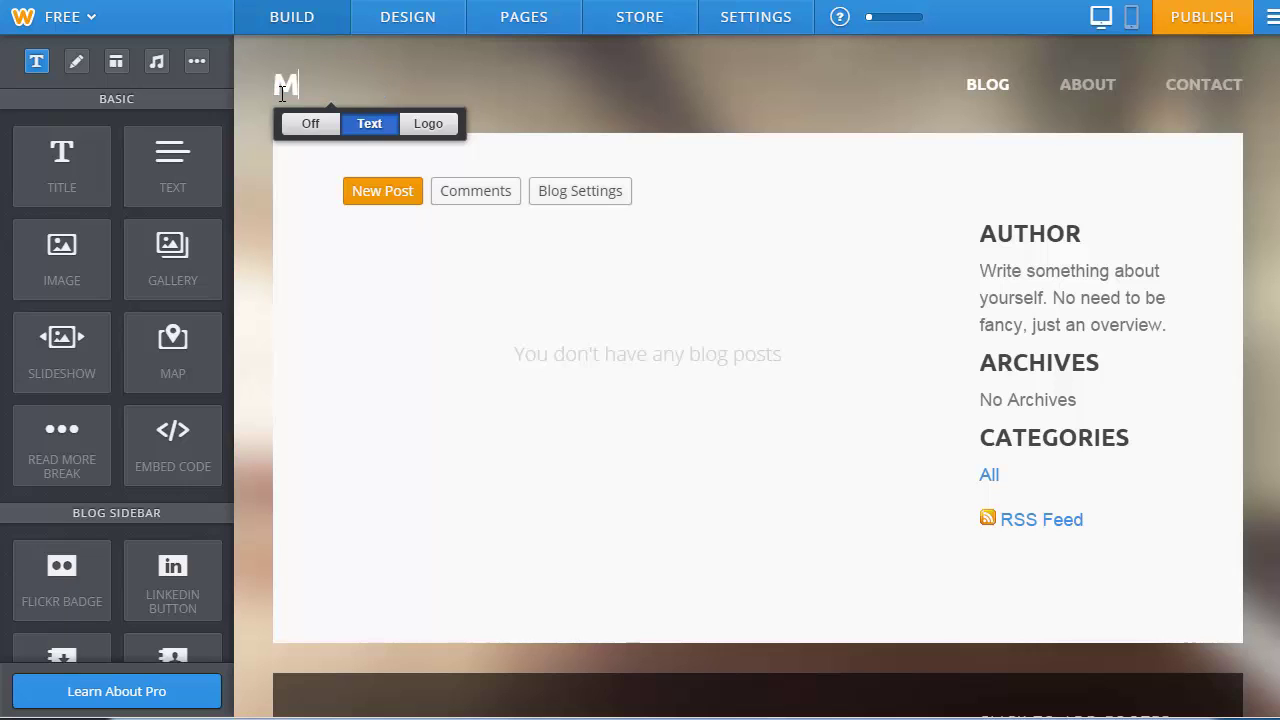
{"action": "type", "text": "IKE'S BLOG"}
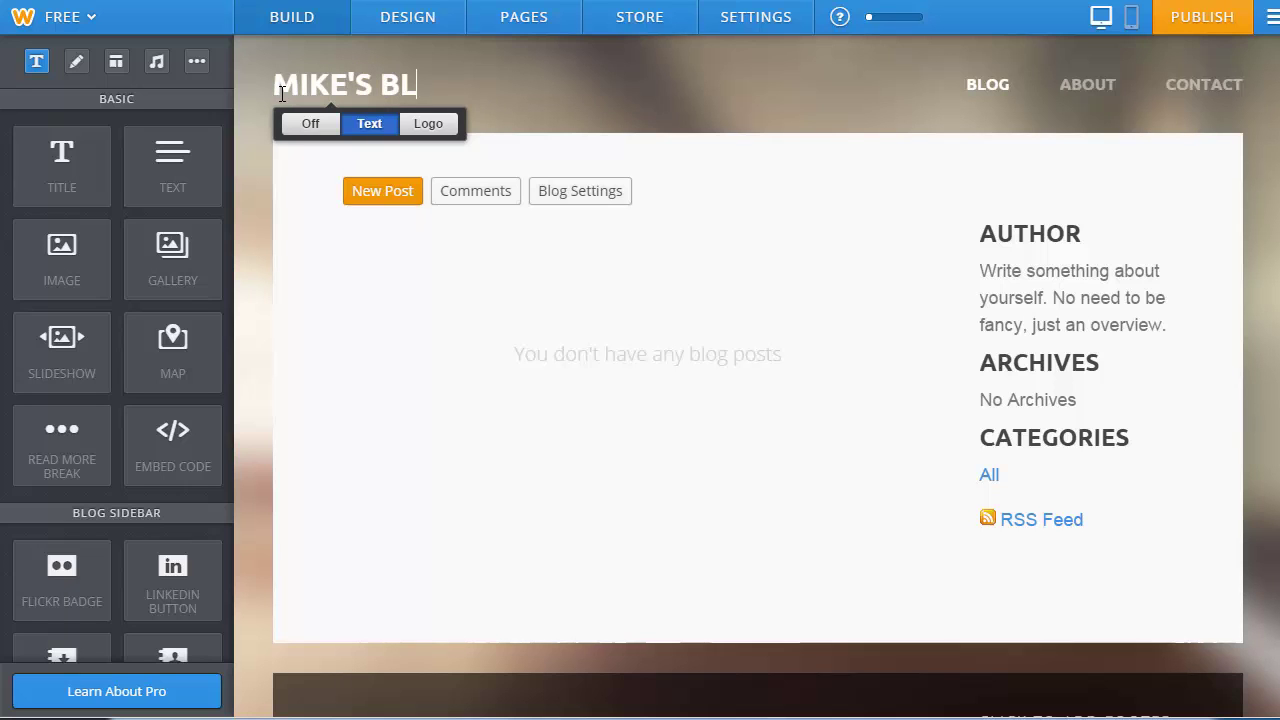
{"action": "left_click", "coordinate": [426, 126]}
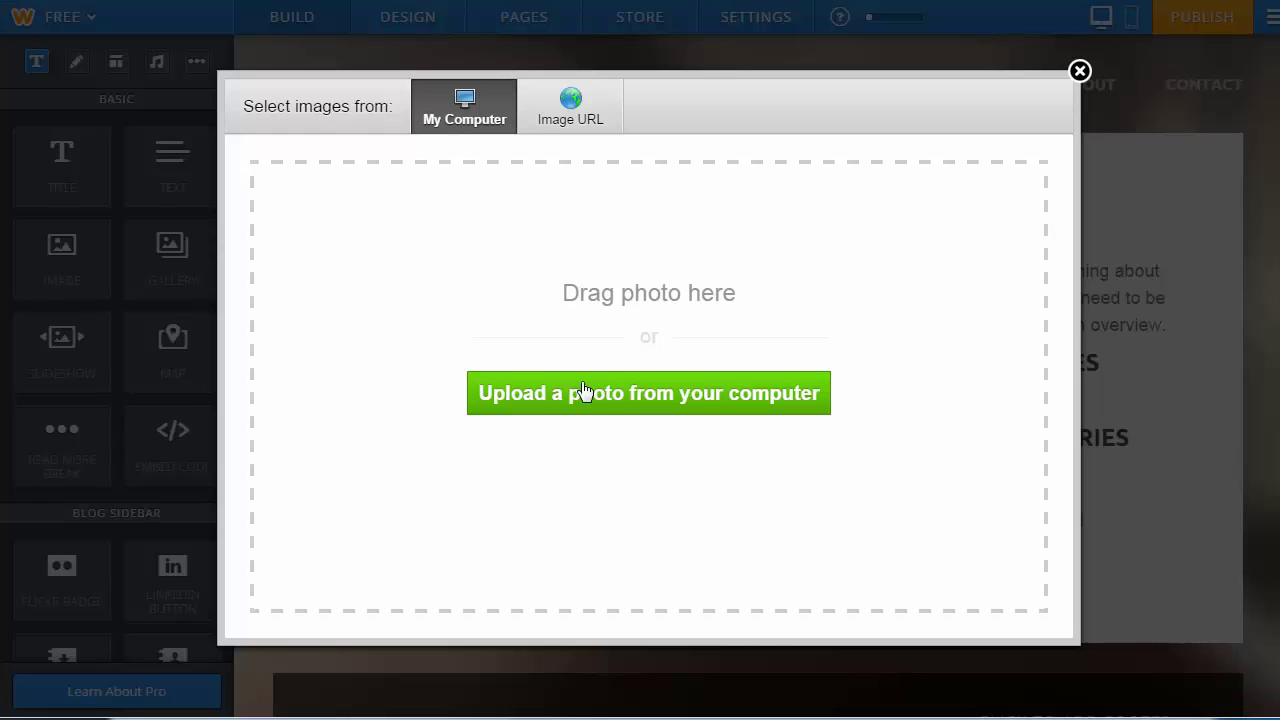
{"action": "left_click", "coordinate": [1080, 72]}
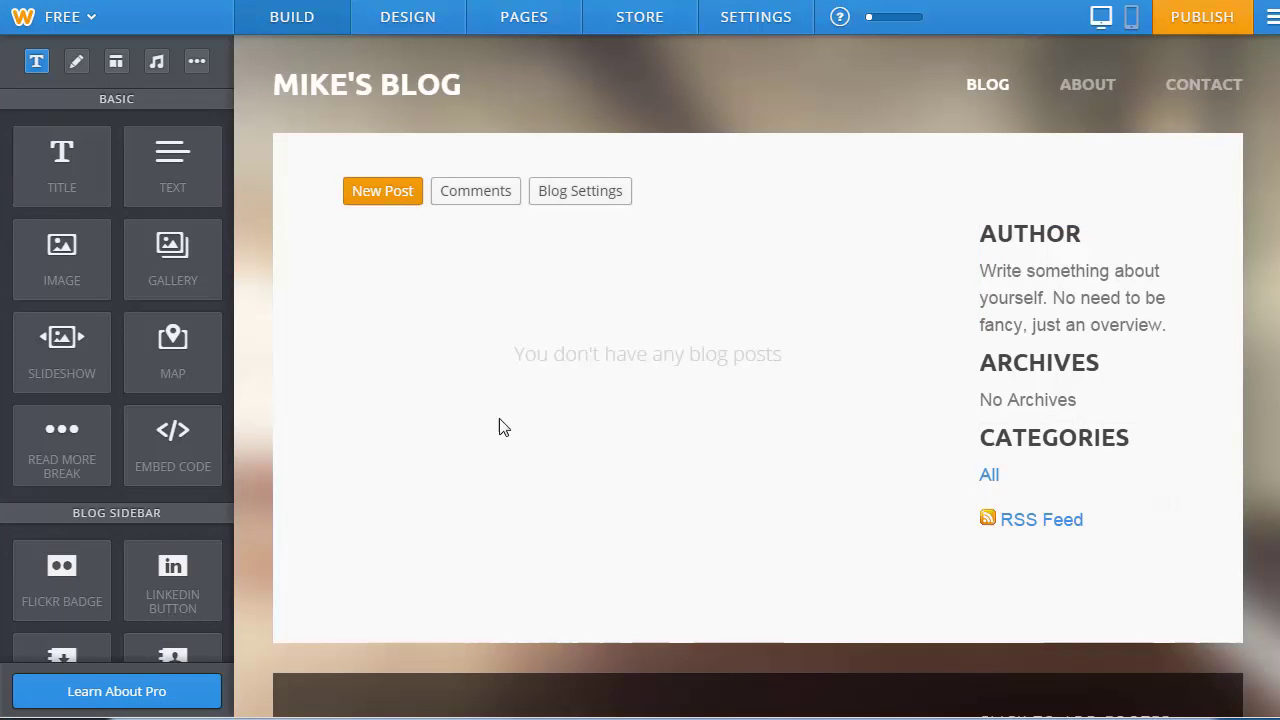
Replace the Author heading in the blog sidebar with "ABOUT" followed by the blogger's first name
{"action": "left_click", "coordinate": [1100, 250]}
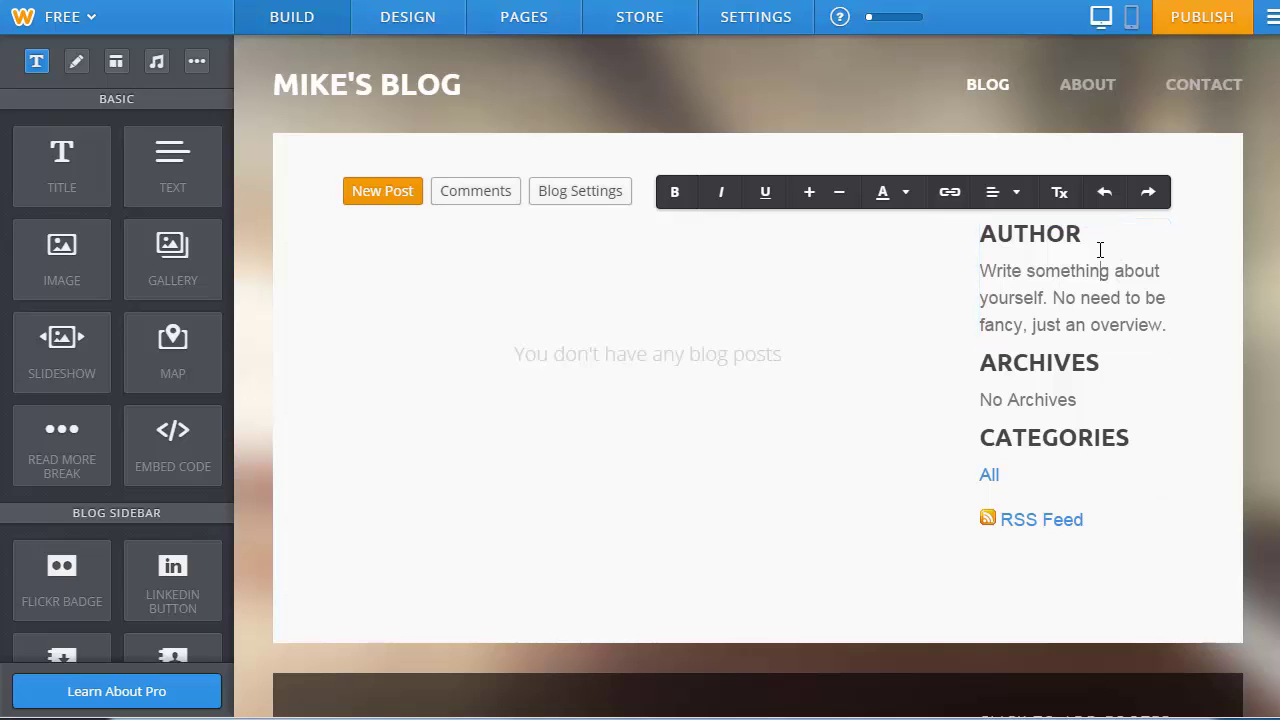
{"action": "left_click_drag", "start_coordinate": [1081, 233], "coordinate": [961, 229]}
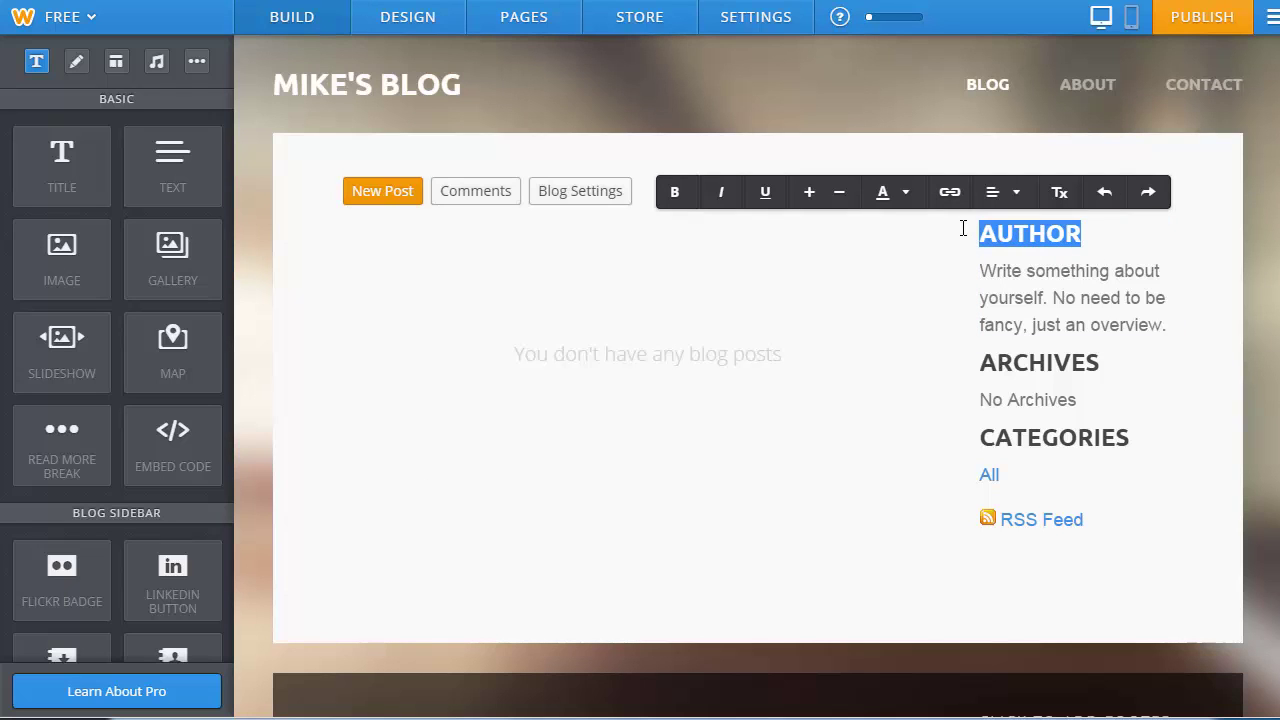
{"action": "type", "text": "MIK"}
{"action": "key", "text": "BackSpace"}
{"action": "key", "text": "BackSpace"}
{"action": "key", "text": "BackSpace"}
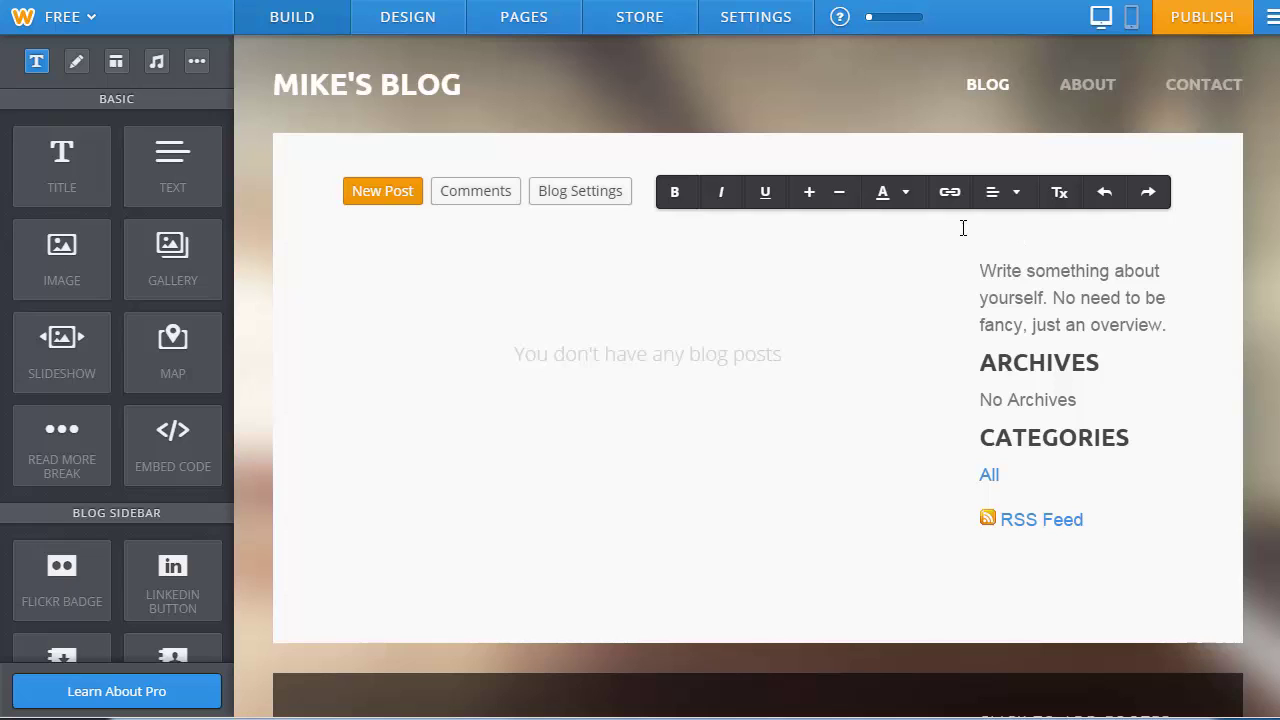
{"action": "type", "text": "ABOUT MIKE"}
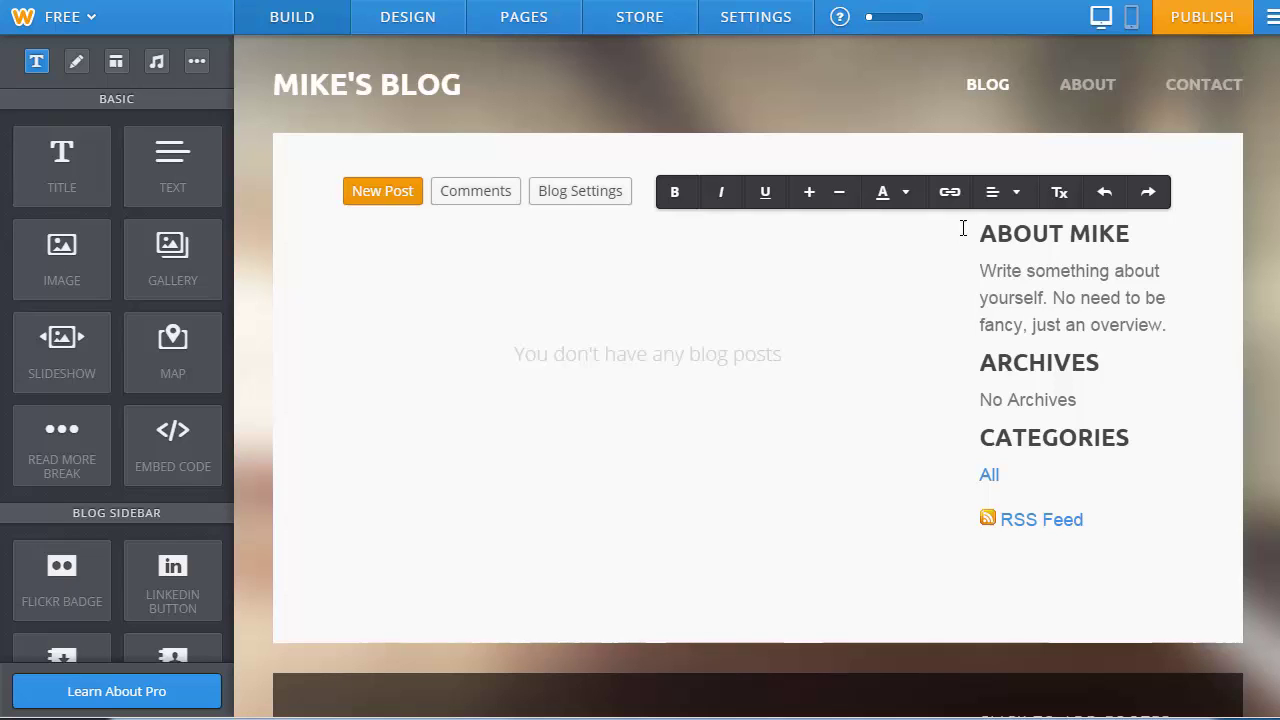
Replace the sidebar's author description with a greeting that gives the blogger's first name and ends with "welcome to my blog."
{"action": "left_click_drag", "start_coordinate": [1169, 323], "coordinate": [980, 251]}
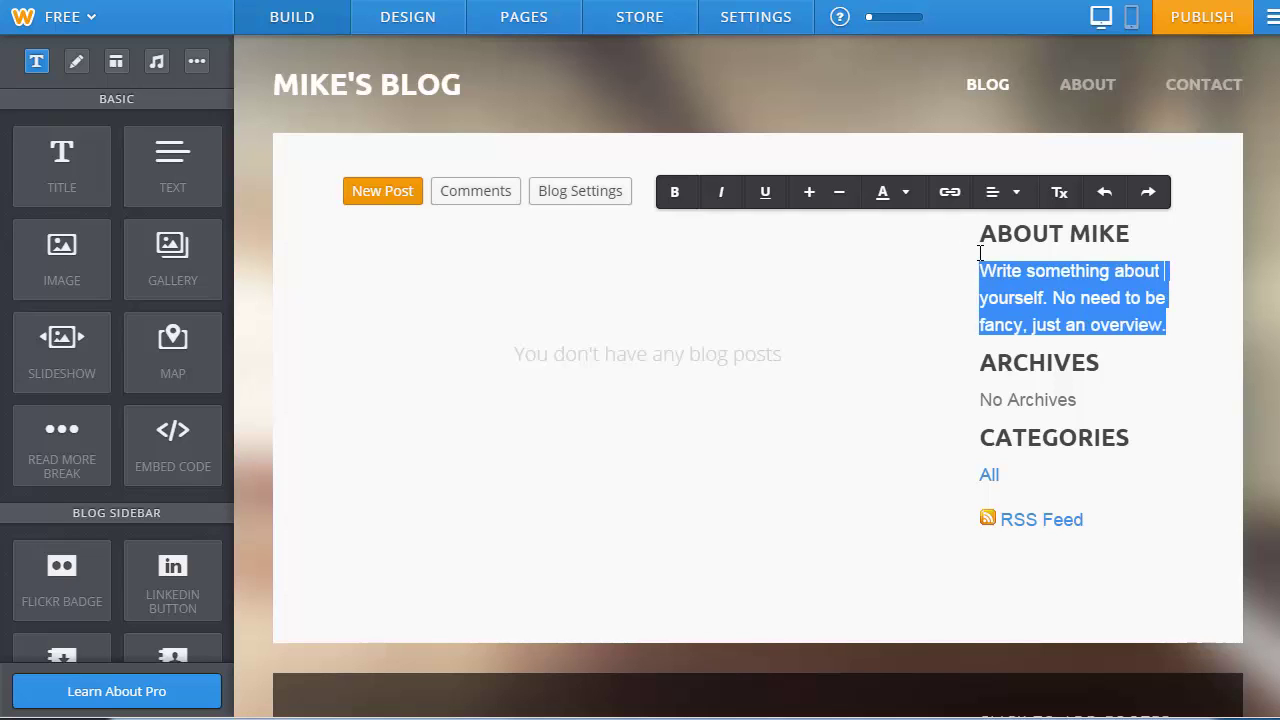
{"action": "type", "text": "Hi, I'"}
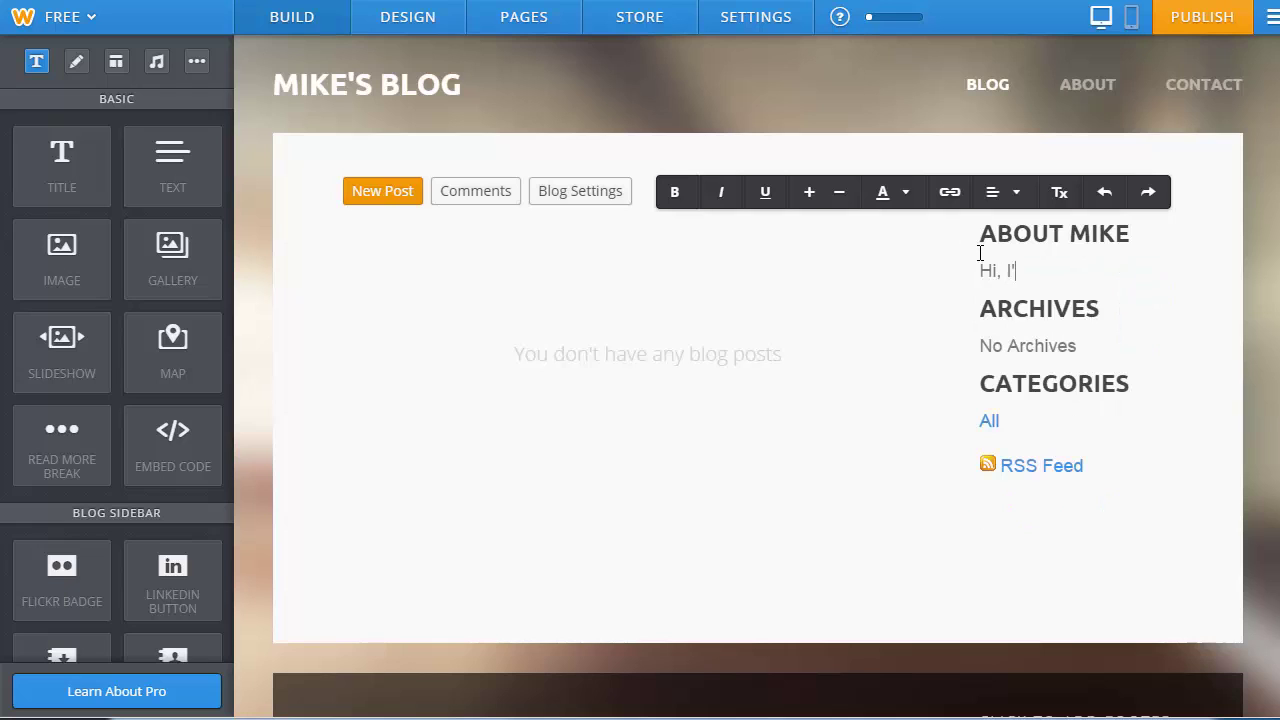
{"action": "type", "text": "m Mike, welcome to my blog."}
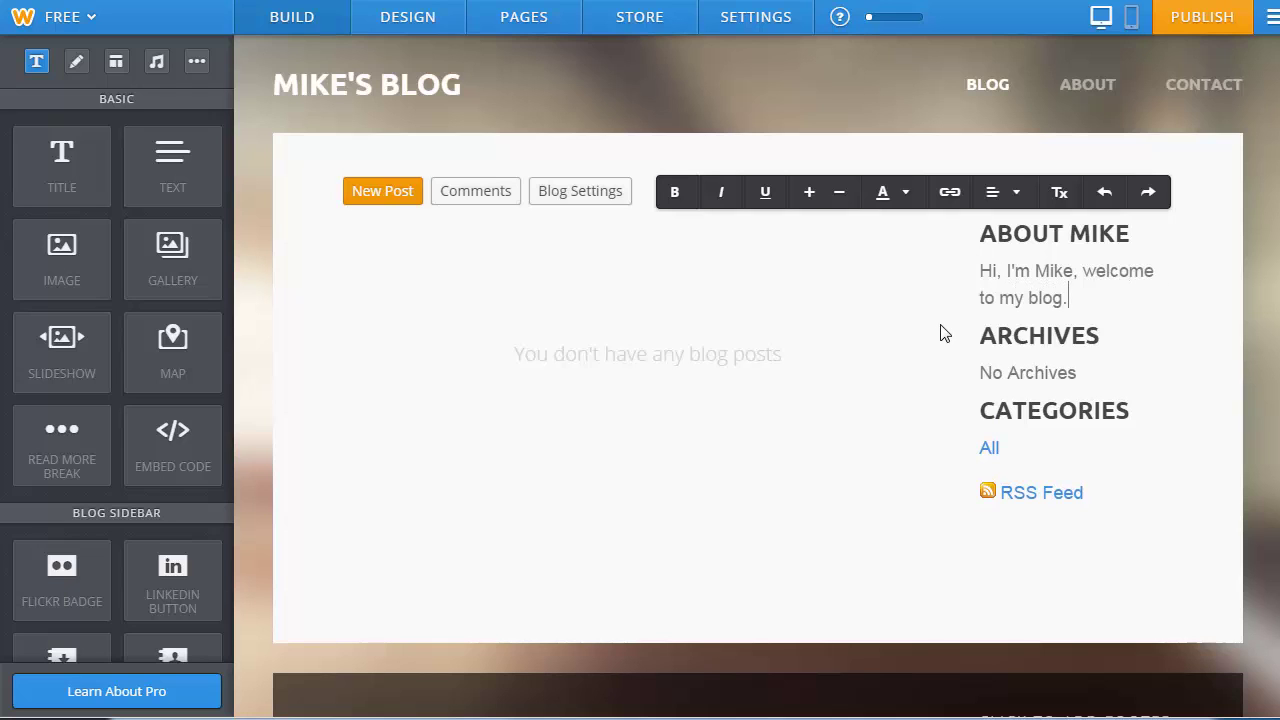
{"action": "left_click", "coordinate": [944, 333]}
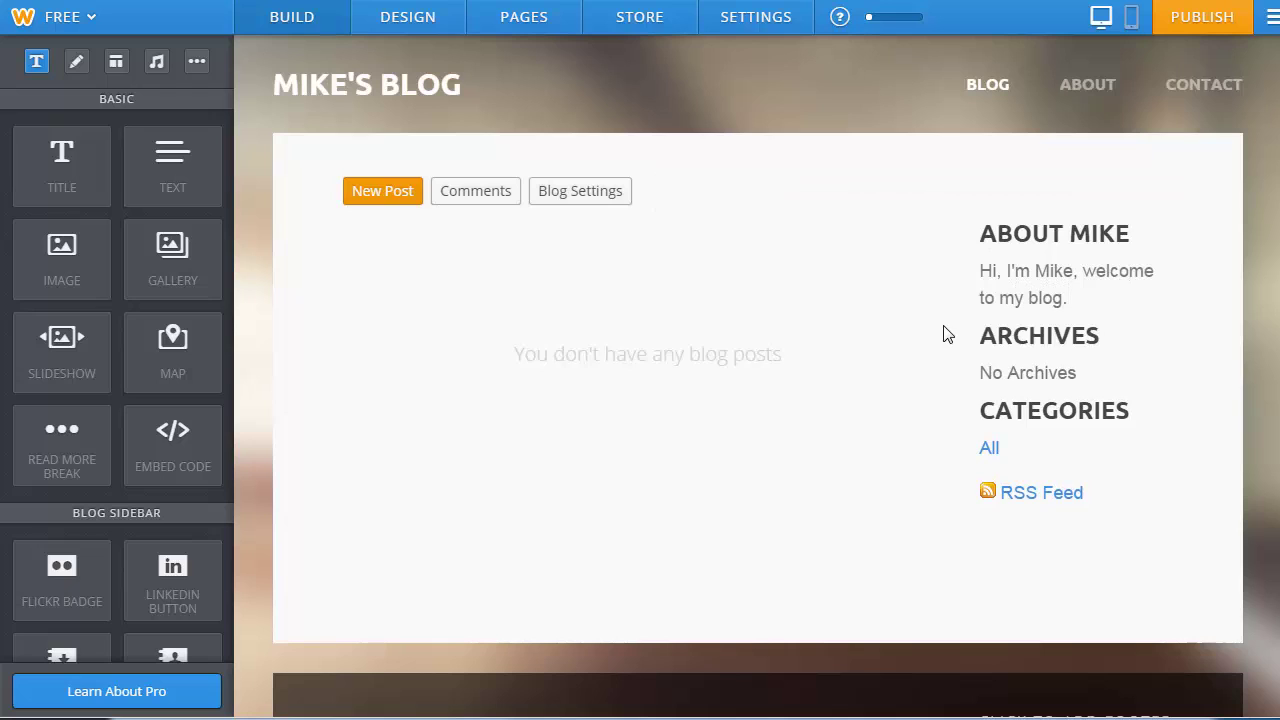
Create a new blog post titled "THIS IS MY FIRST POST"
{"action": "left_click", "coordinate": [400, 200]}
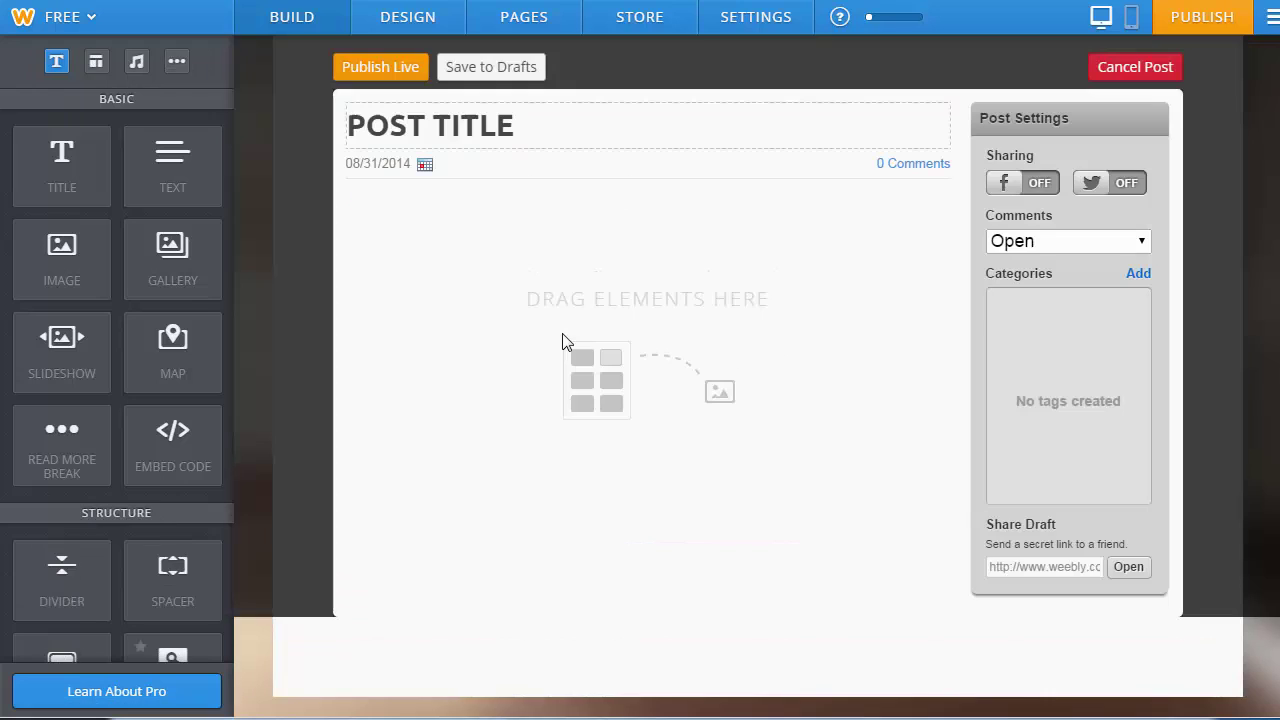
{"action": "left_click", "coordinate": [559, 138]}
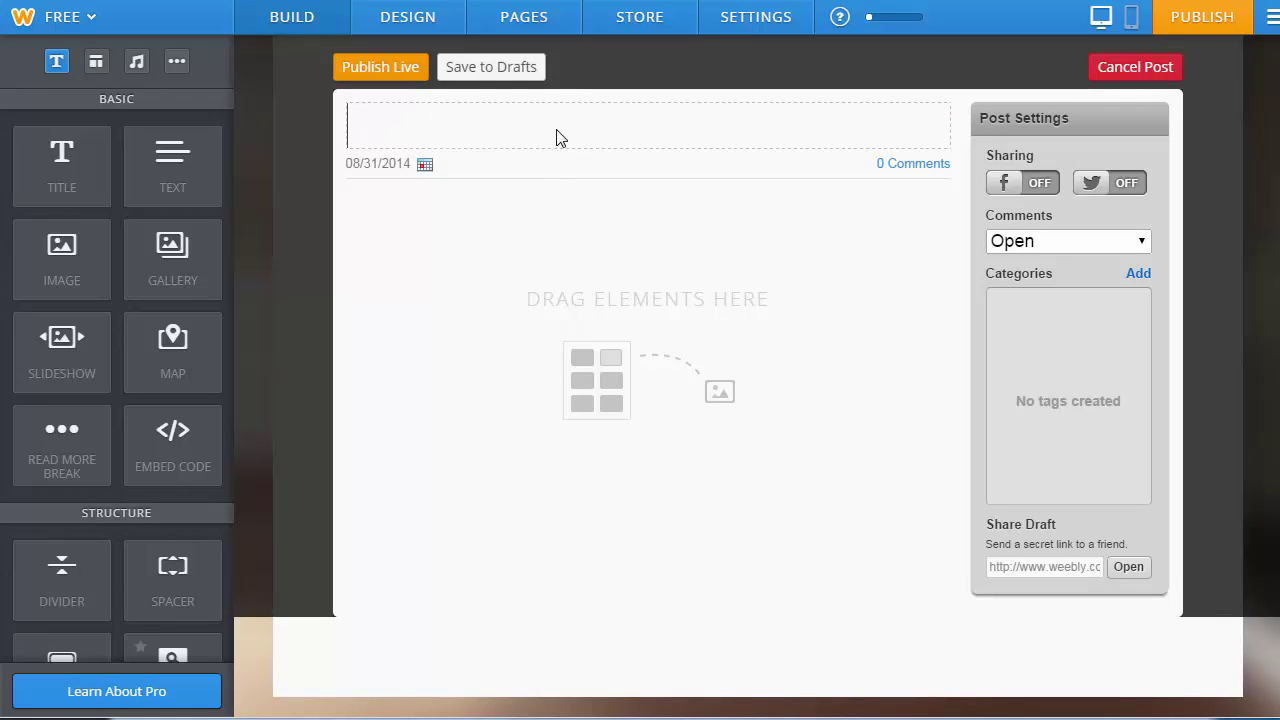
{"action": "type", "text": "THISIS"}
{"action": "key", "text": "BackSpace"}
{"action": "key", "text": "BackSpace"}
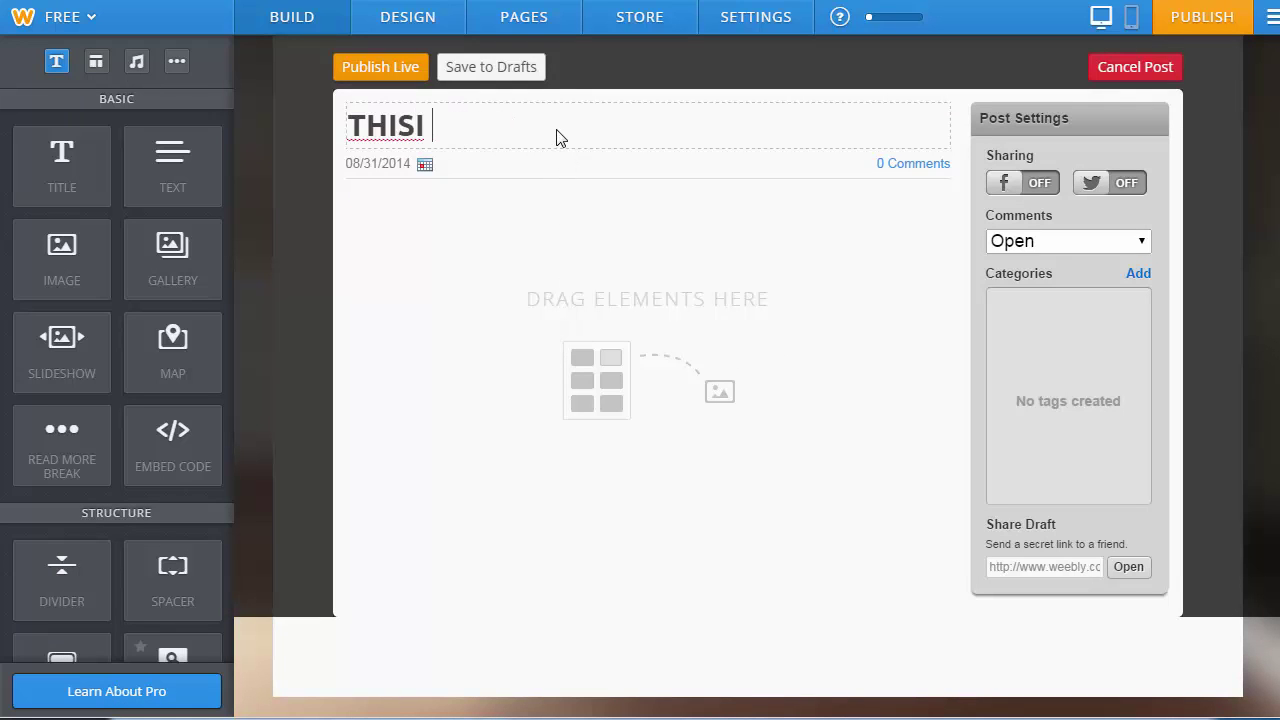
{"action": "key", "text": "BackSpace"}
{"action": "type", "text": "IS MY FIRST POST"}
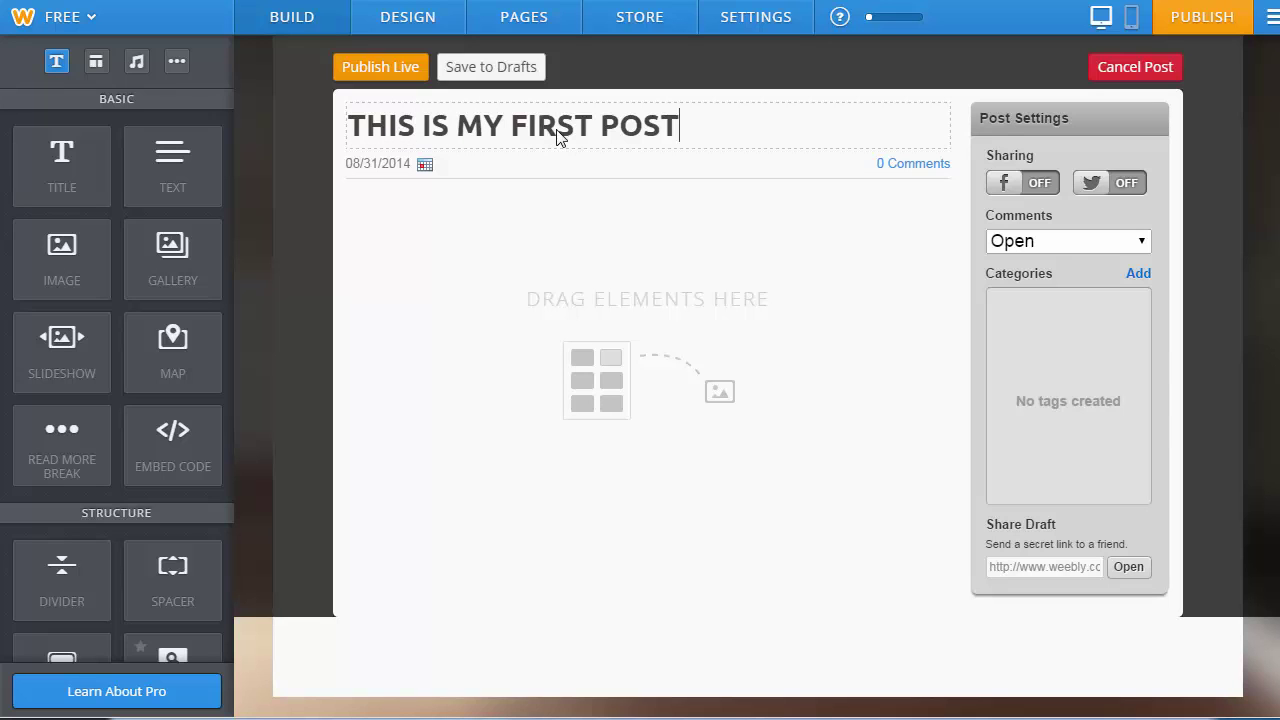
{"action": "key", "text": "Tab"}
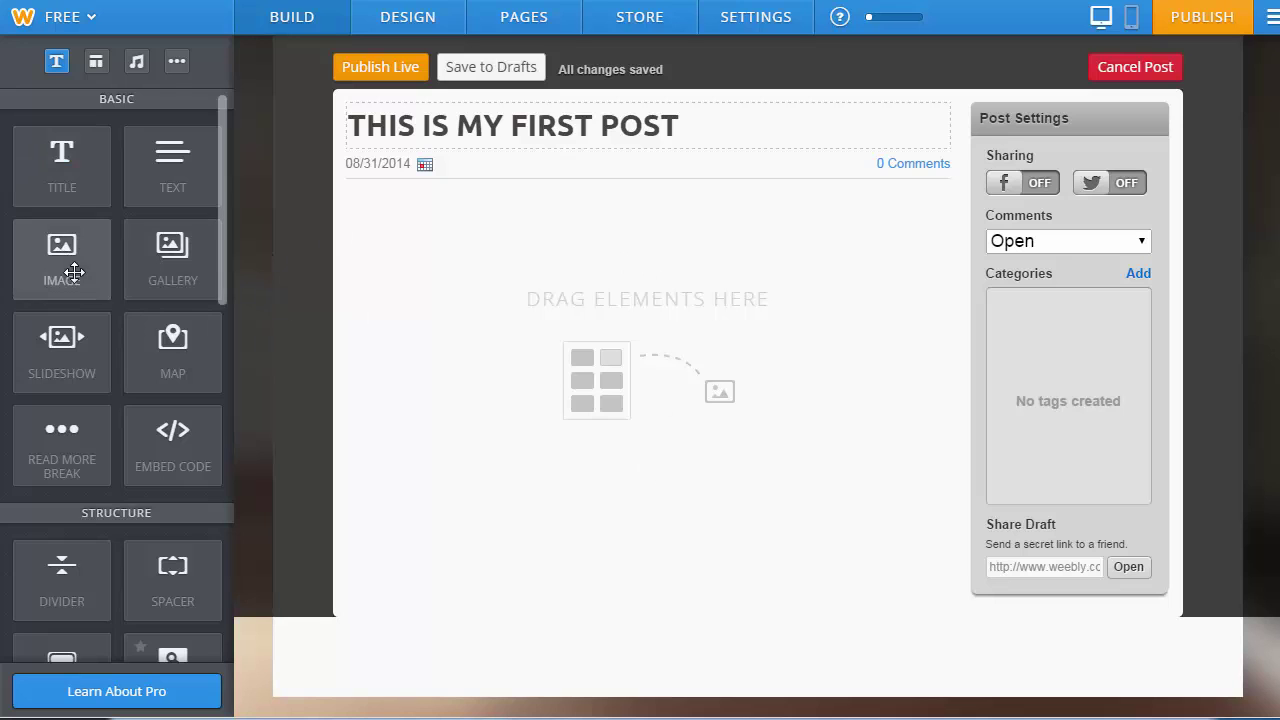
Add an image element to the post body and search the image library for "blog"
{"action": "left_click_drag", "start_coordinate": [73, 270], "coordinate": [518, 256]}
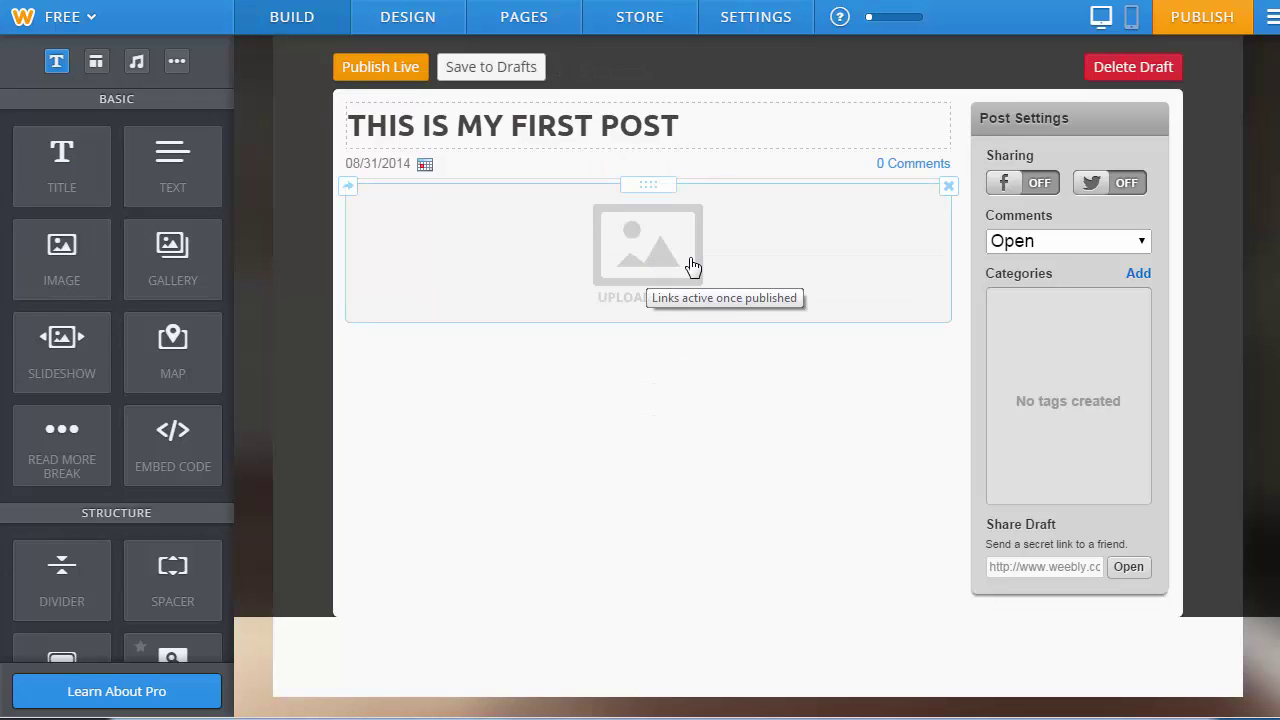
{"action": "left_click", "coordinate": [693, 267]}
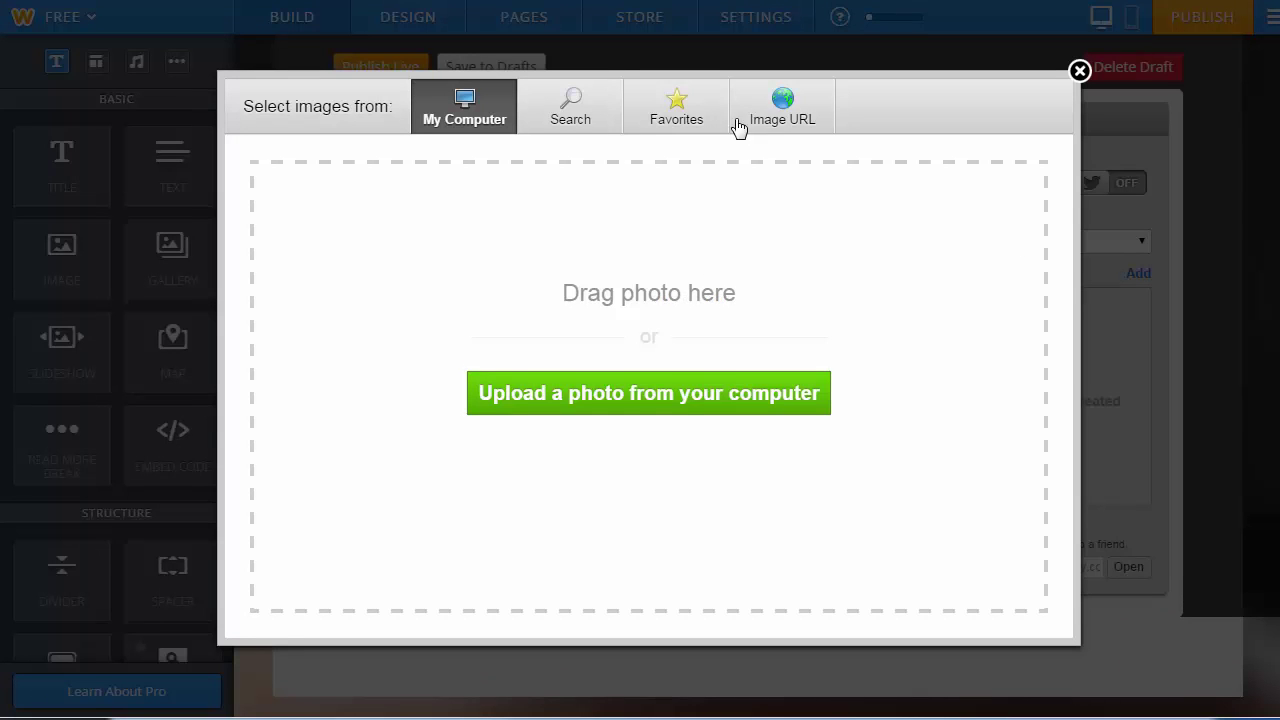
{"action": "left_click", "coordinate": [679, 116]}
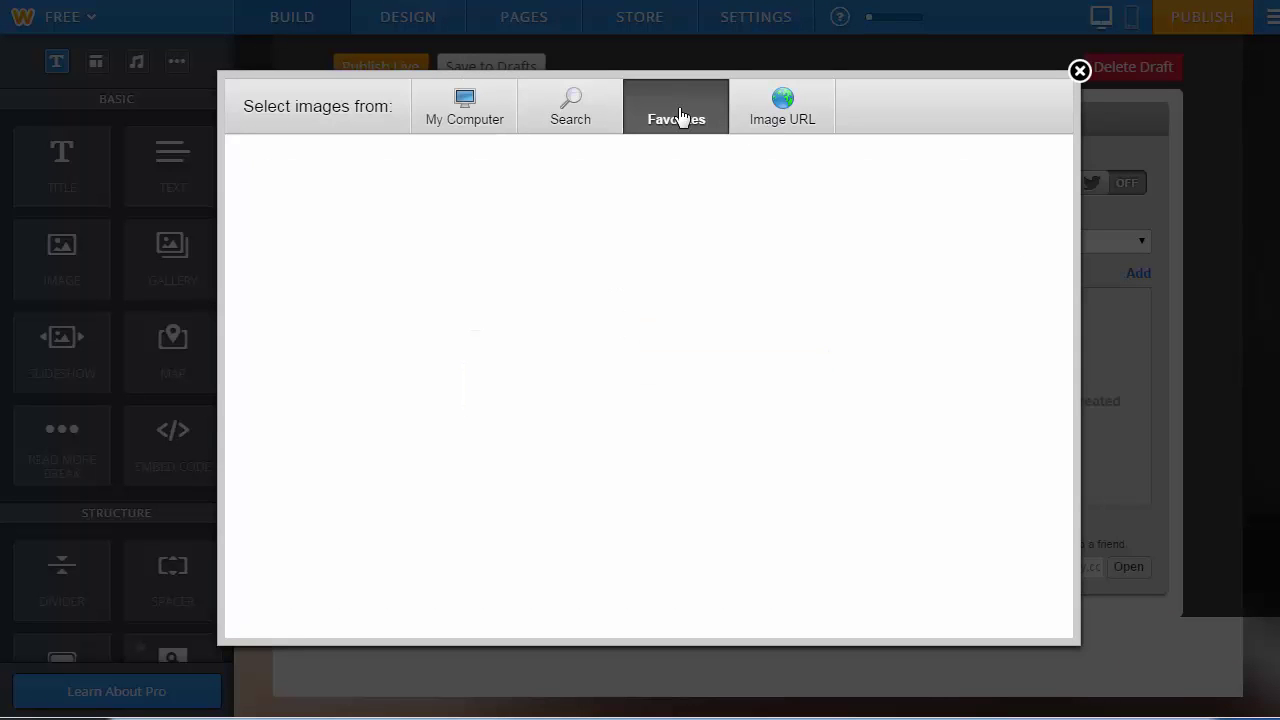
{"action": "left_click", "coordinate": [561, 113]}
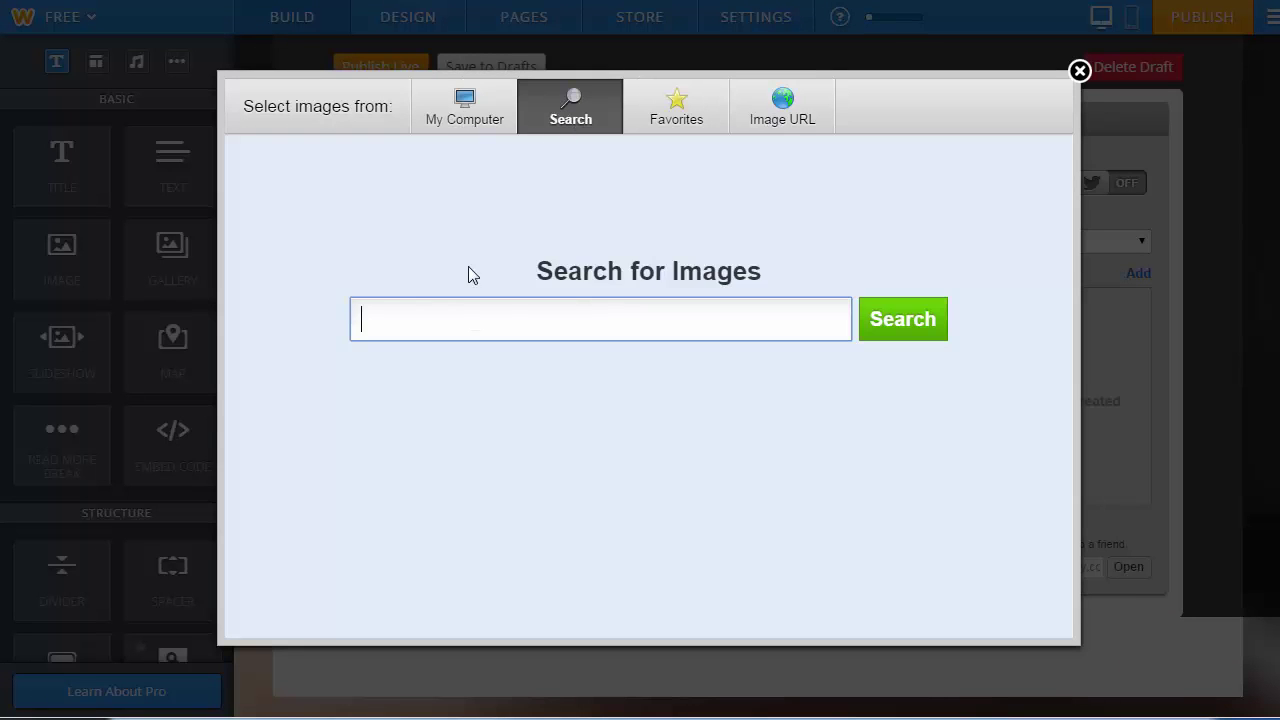
{"action": "type", "text": "blog"}
{"action": "key", "text": "Return"}
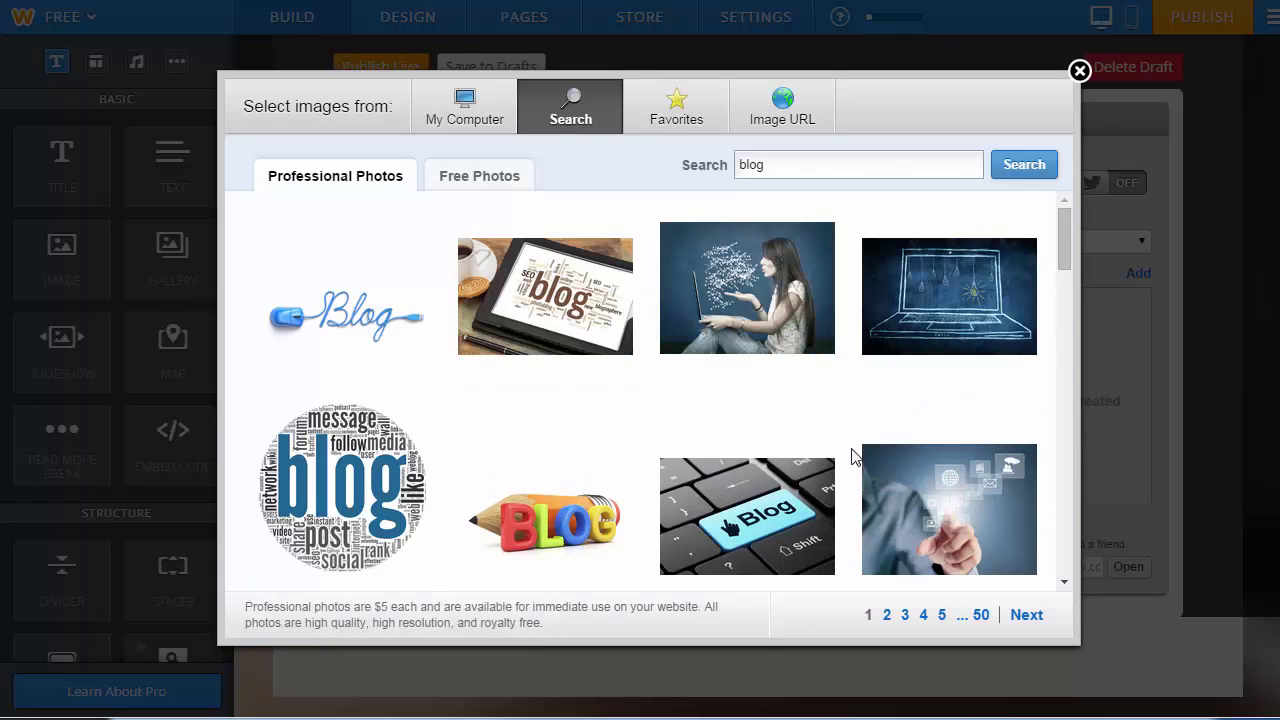
{"action": "mouse_move", "coordinate": [546, 318]}
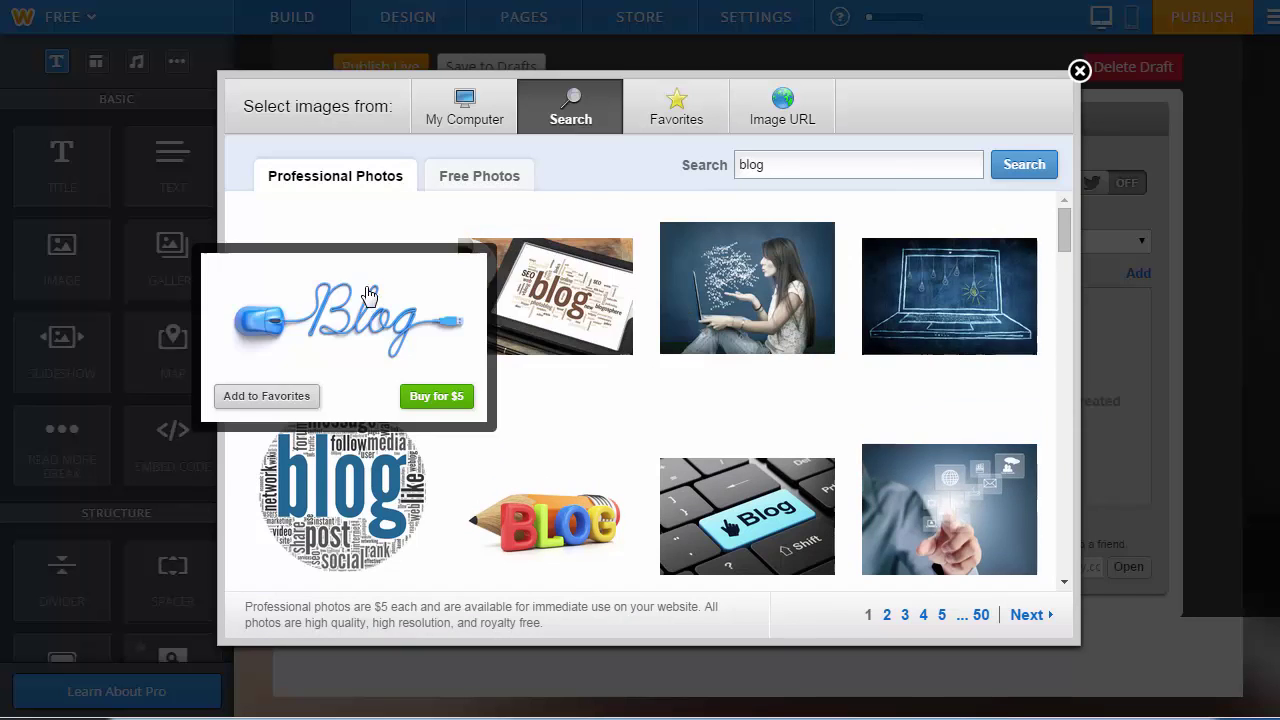
{"action": "mouse_move", "coordinate": [812, 492]}
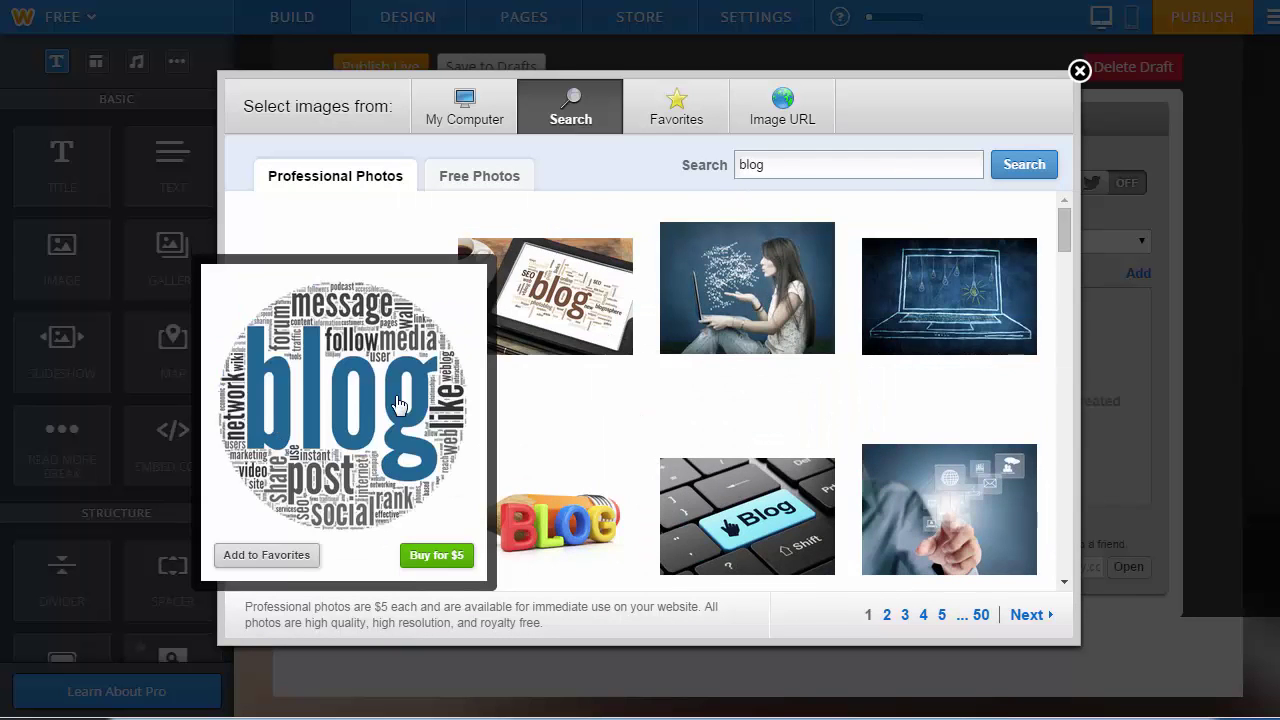
Insert the free photo of the turtle wearing a chef's hat into the post's image element
{"action": "left_click", "coordinate": [463, 176]}
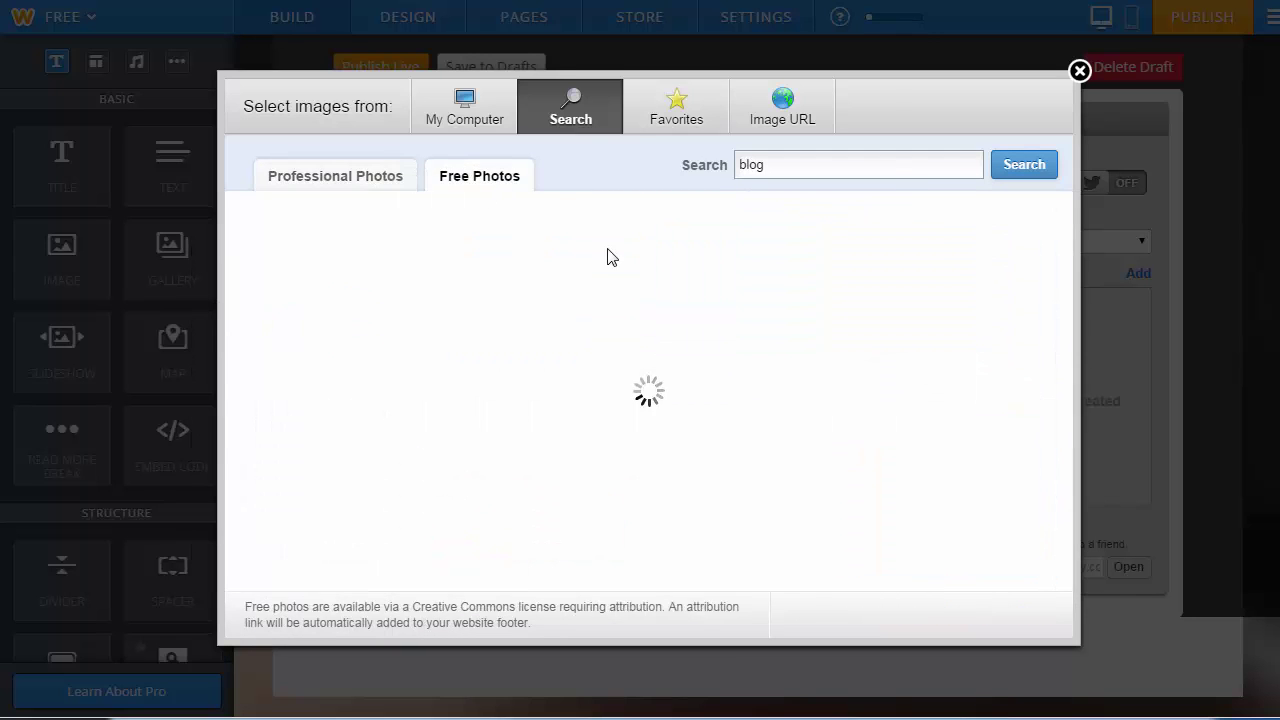
{"action": "mouse_move", "coordinate": [347, 337]}
{"action": "mouse_move", "coordinate": [551, 342]}
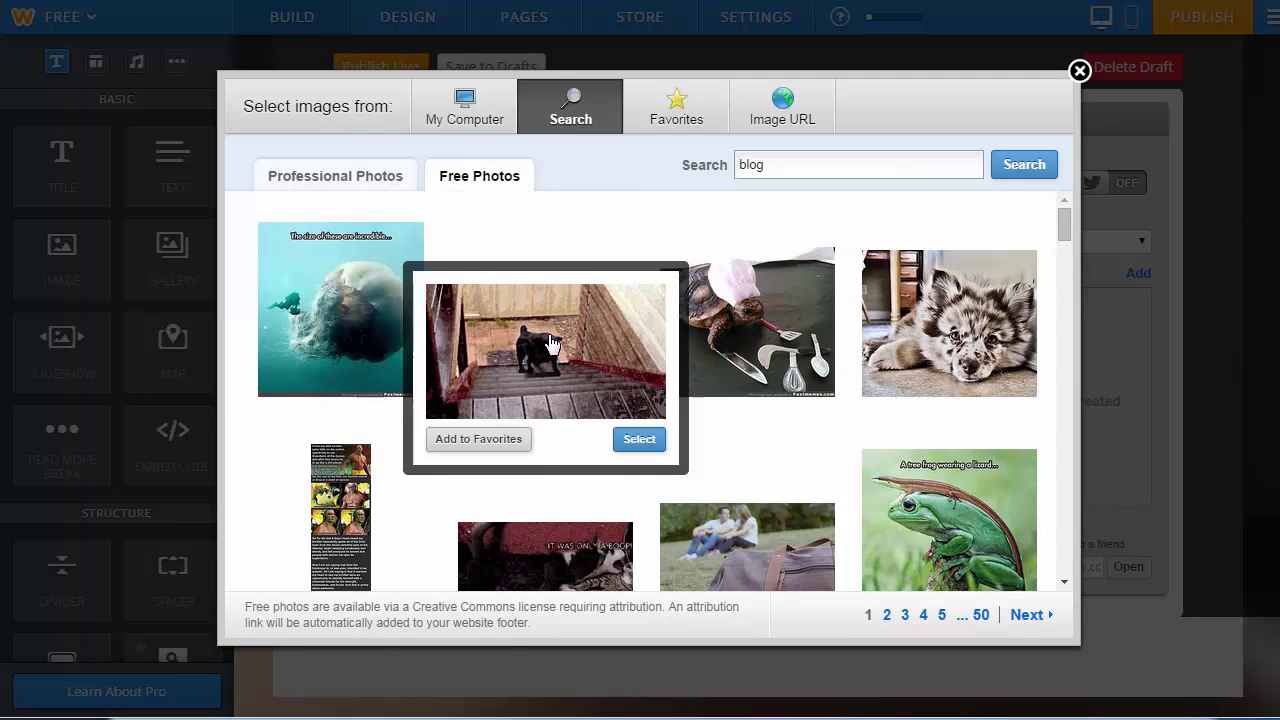
{"action": "mouse_move", "coordinate": [760, 382]}
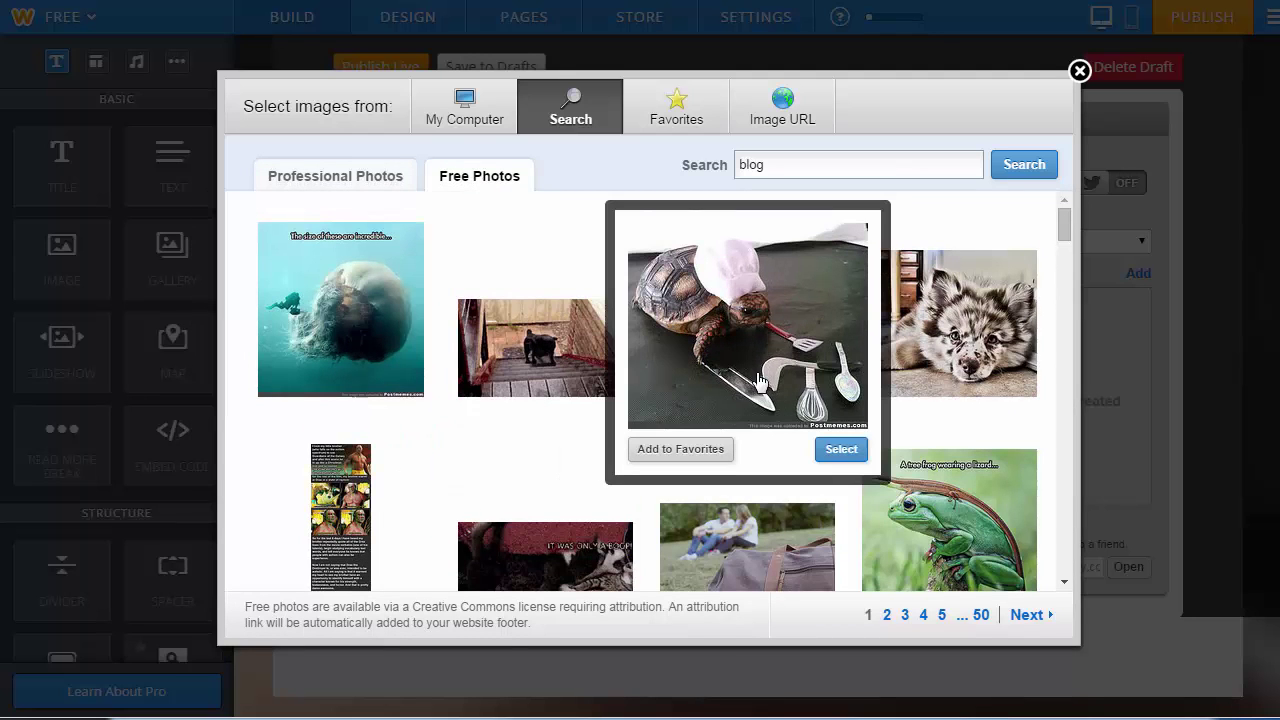
{"action": "left_click", "coordinate": [843, 453]}
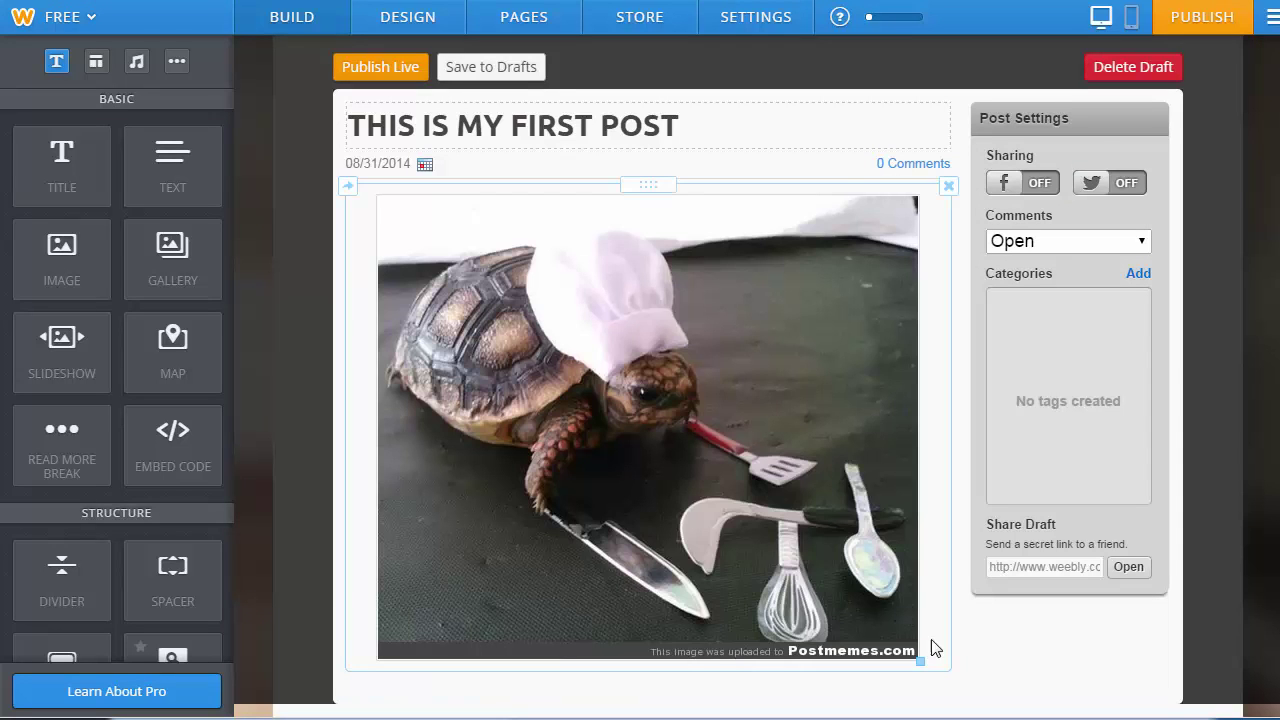
{"action": "left_click", "coordinate": [910, 652]}
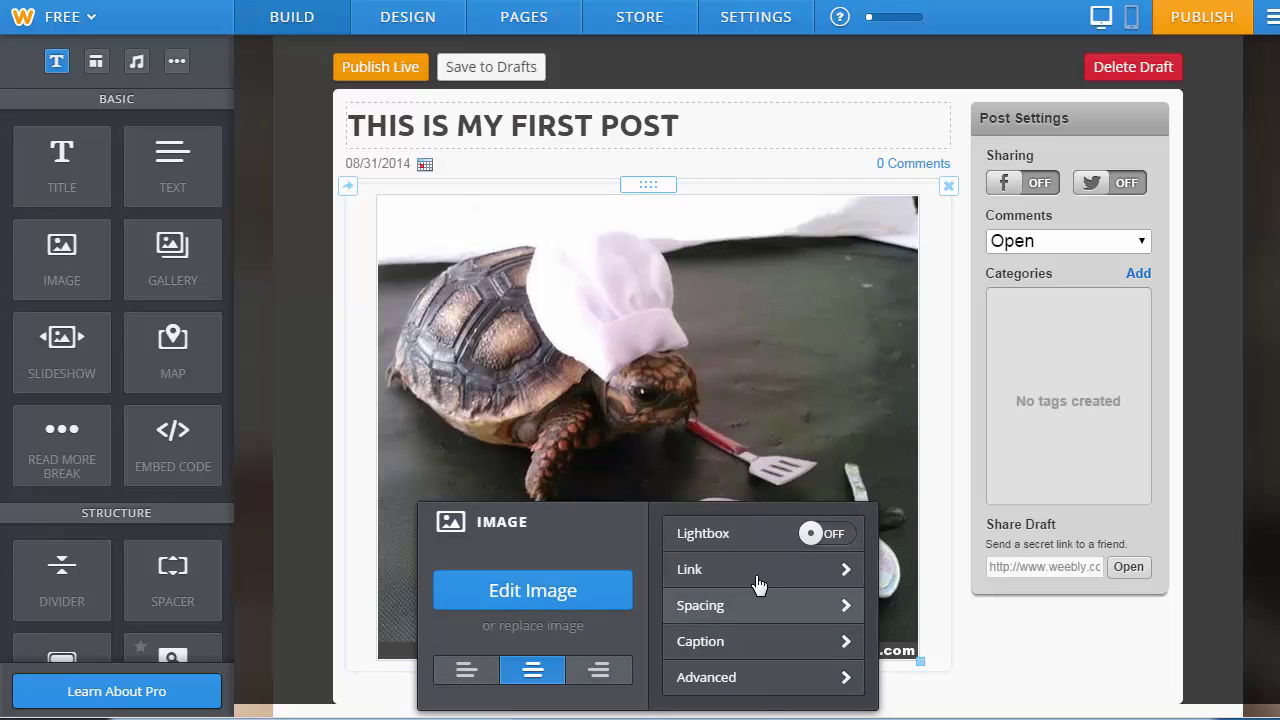
{"action": "left_click", "coordinate": [978, 645]}
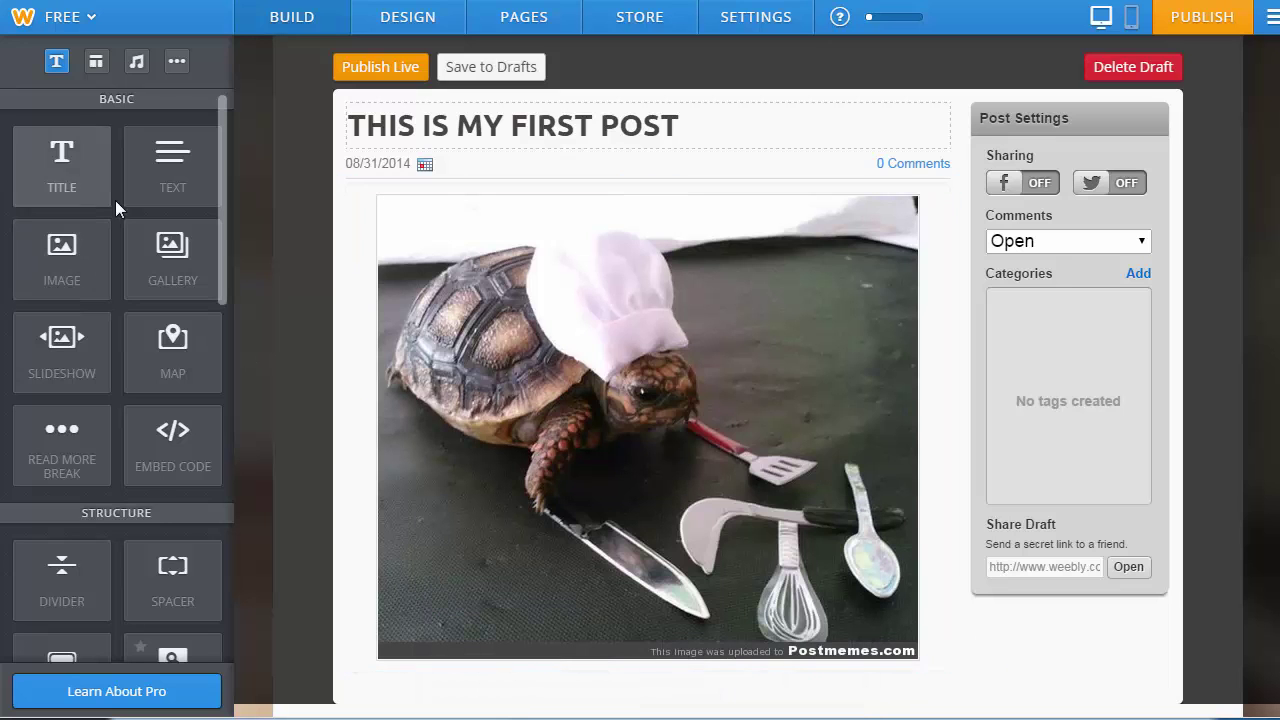
Add a text element below the turtle image reading "This is my first post, check out this cute turtle."
{"action": "left_click_drag", "start_coordinate": [180, 165], "coordinate": [489, 486]}
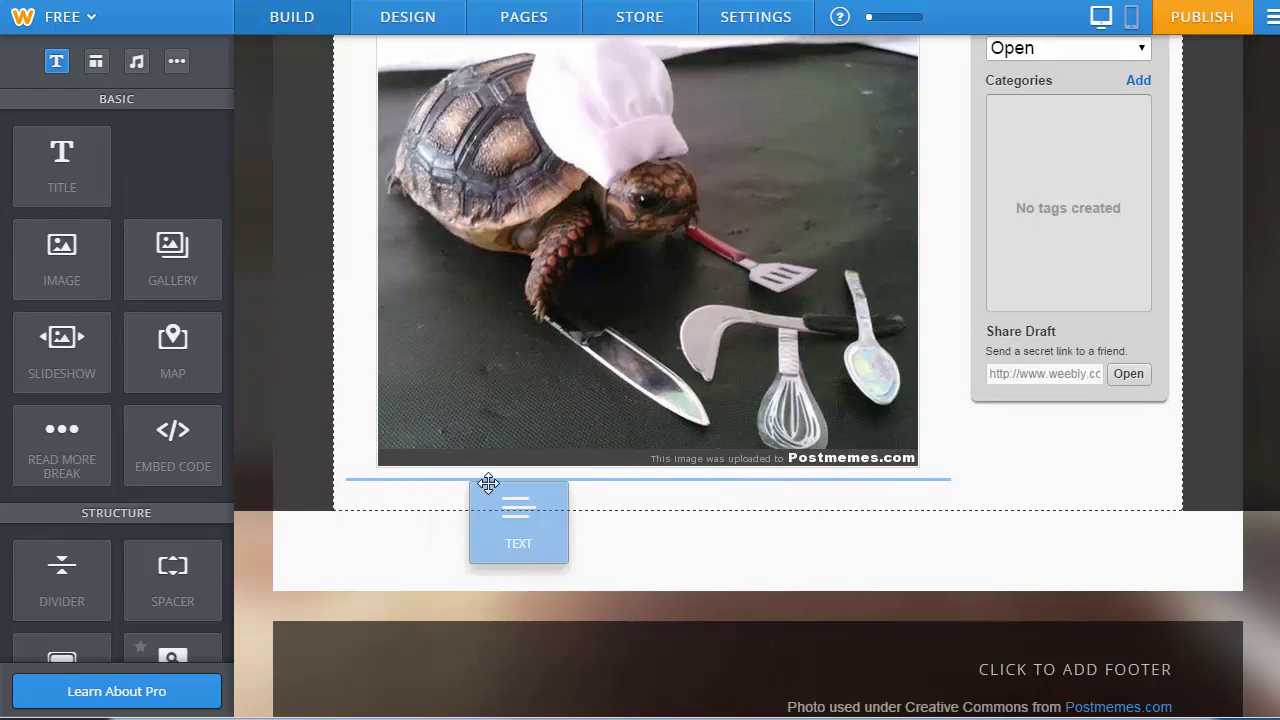
{"action": "left_click", "coordinate": [437, 499]}
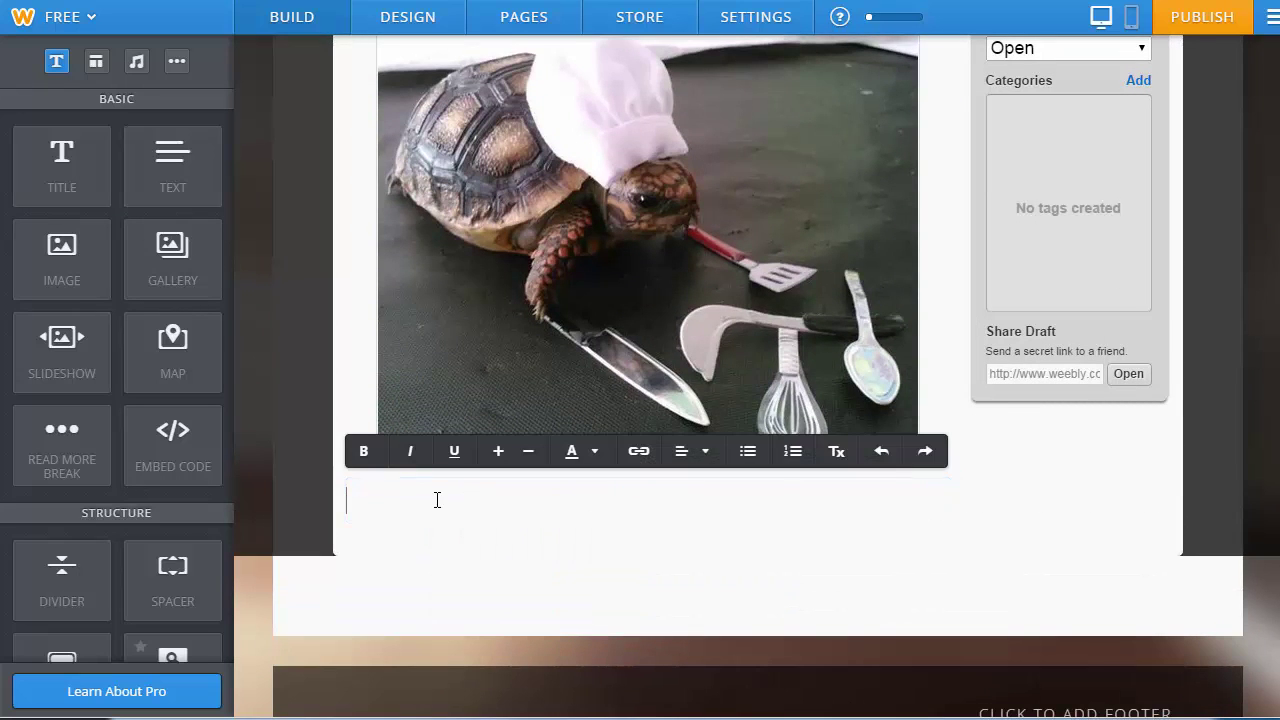
{"action": "type", "text": "This is my first post, check out"}
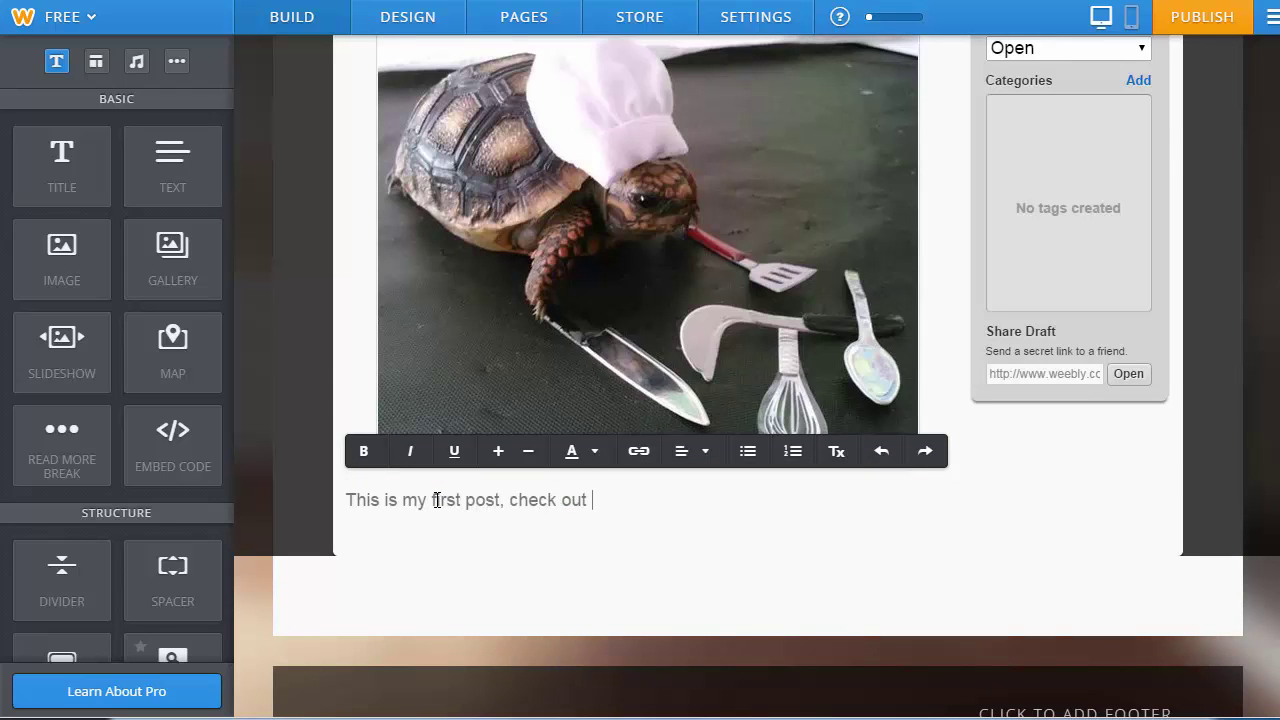
{"action": "type", "text": " this cute turtle."}
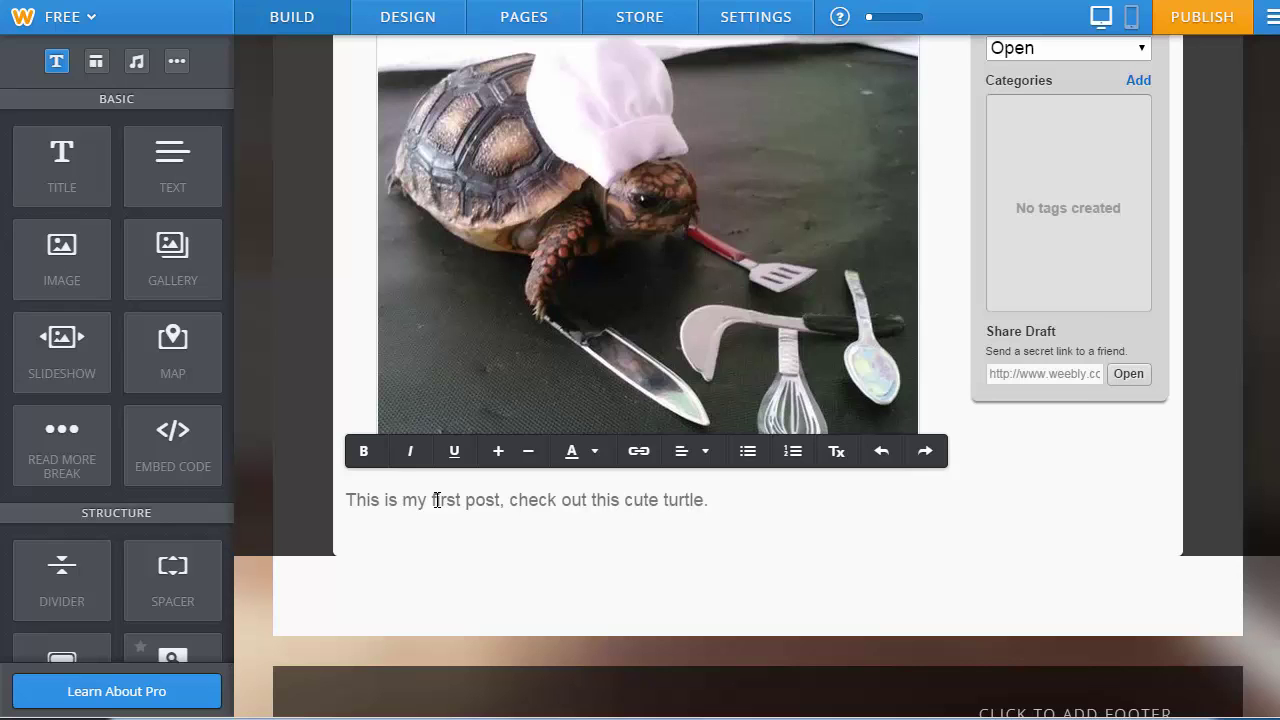
Add the category "cute animals" to the post
{"action": "scroll", "coordinate": [1116, 479], "scroll_direction": "up", "scroll_amount": 1}
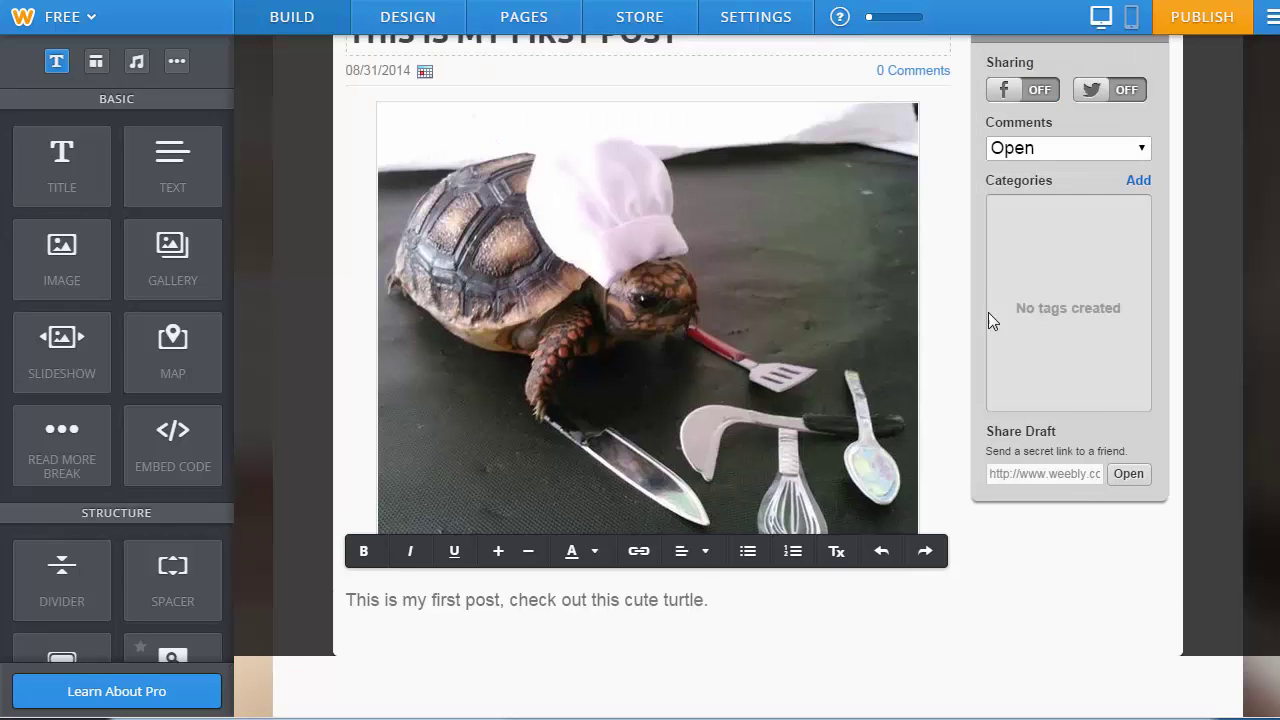
{"action": "left_click", "coordinate": [1140, 183]}
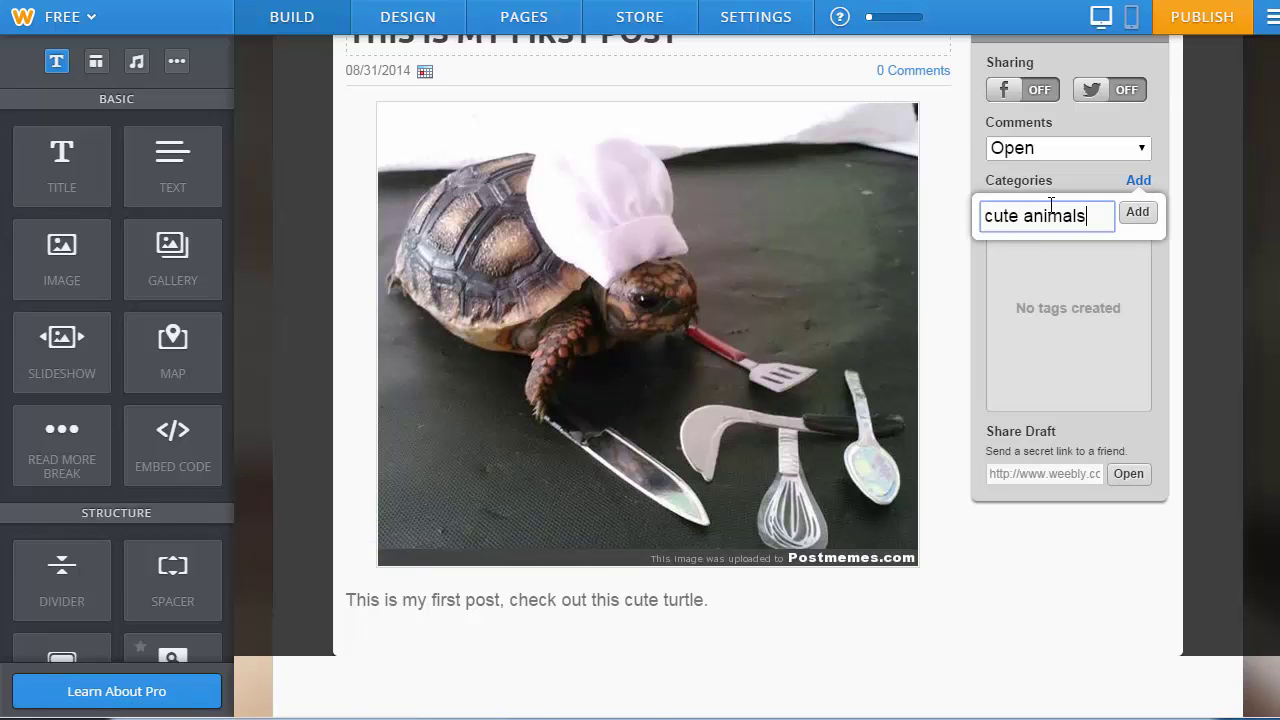
{"action": "scroll", "coordinate": [1050, 205], "scroll_direction": "up", "scroll_amount": 1}
{"action": "left_click", "coordinate": [1138, 313]}
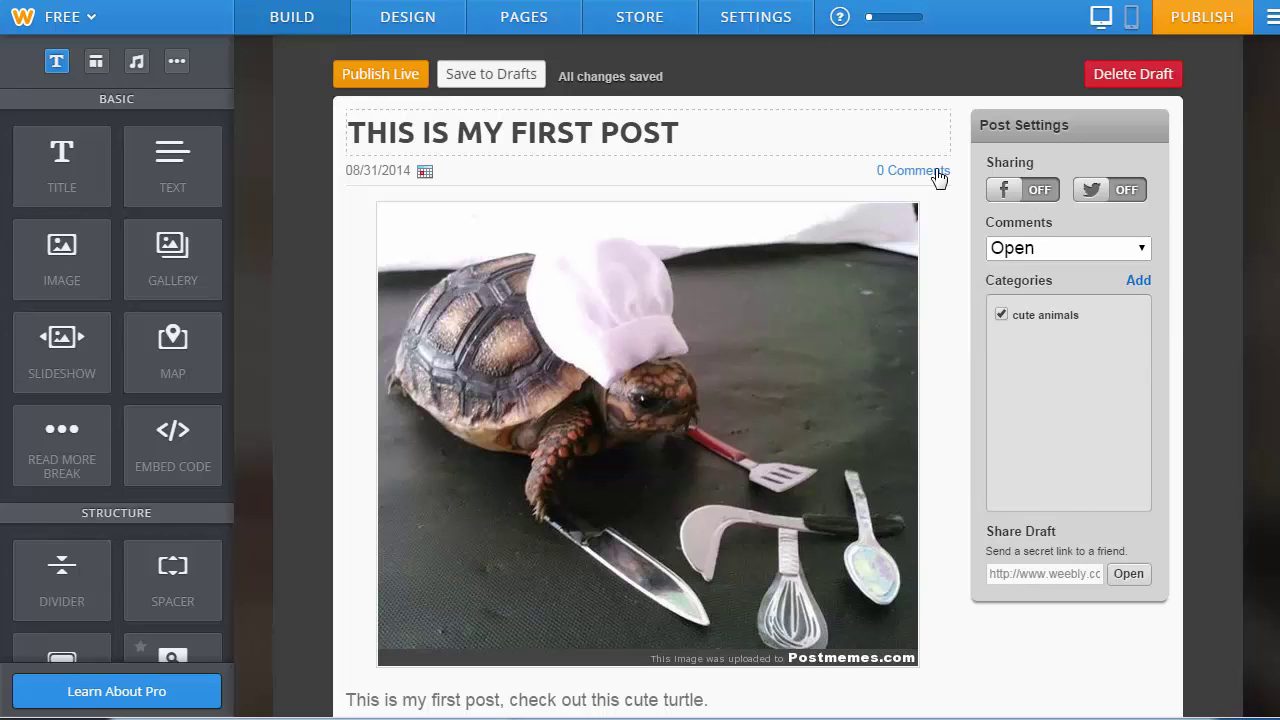
Try to turn on Twitter sharing for the post
{"action": "left_click", "coordinate": [1110, 190]}
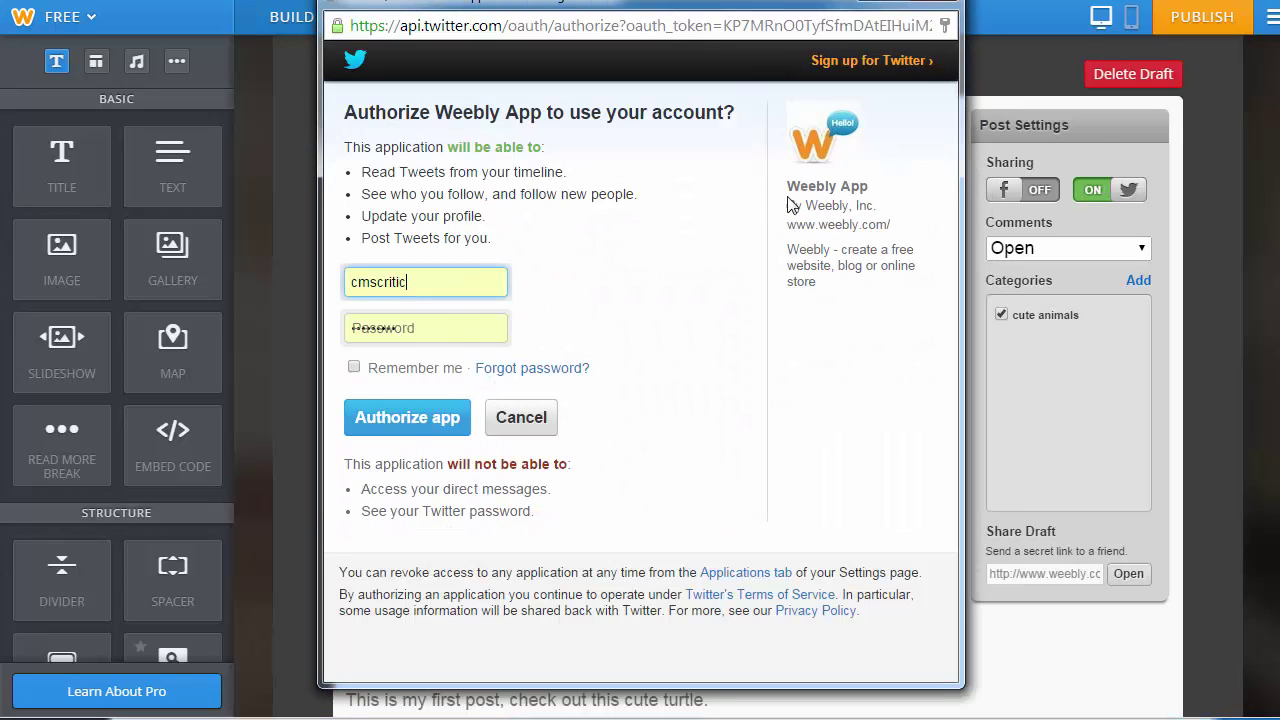
{"action": "left_click", "coordinate": [942, 4]}
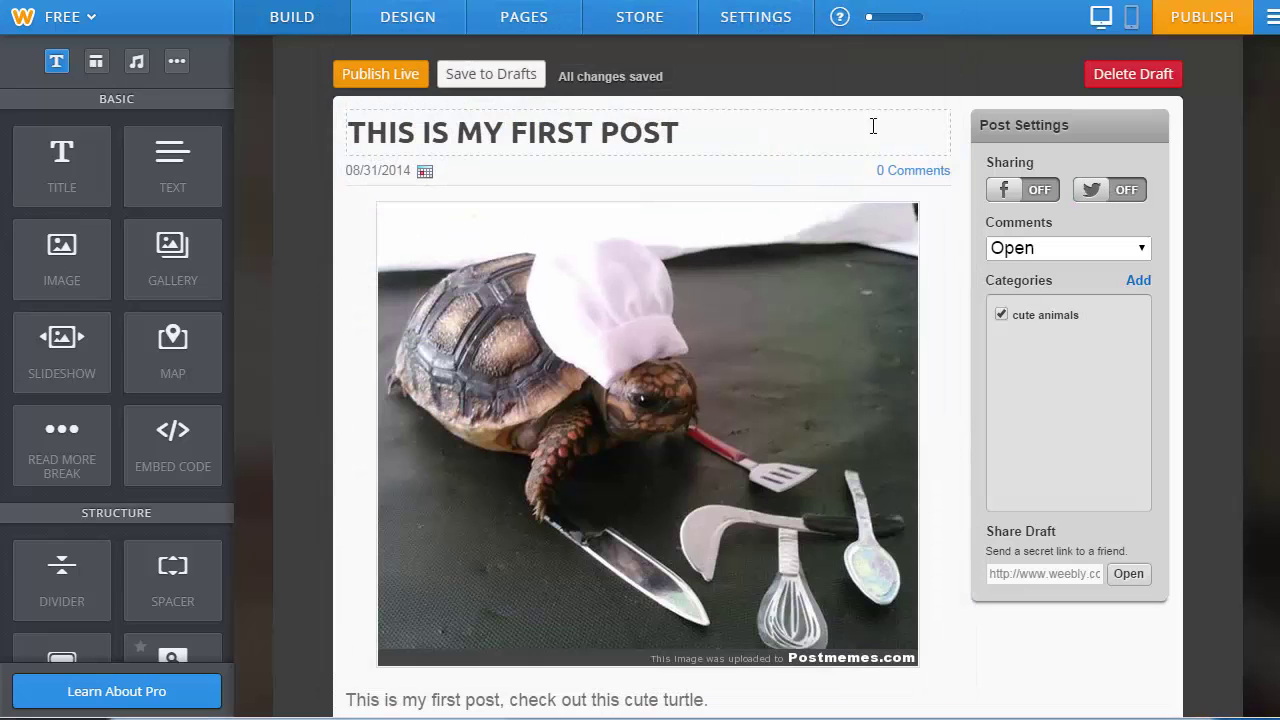
Publish the post live on the proposed Weebly.com subdomain and dismiss the publishing confirmation
{"action": "left_click", "coordinate": [372, 78]}
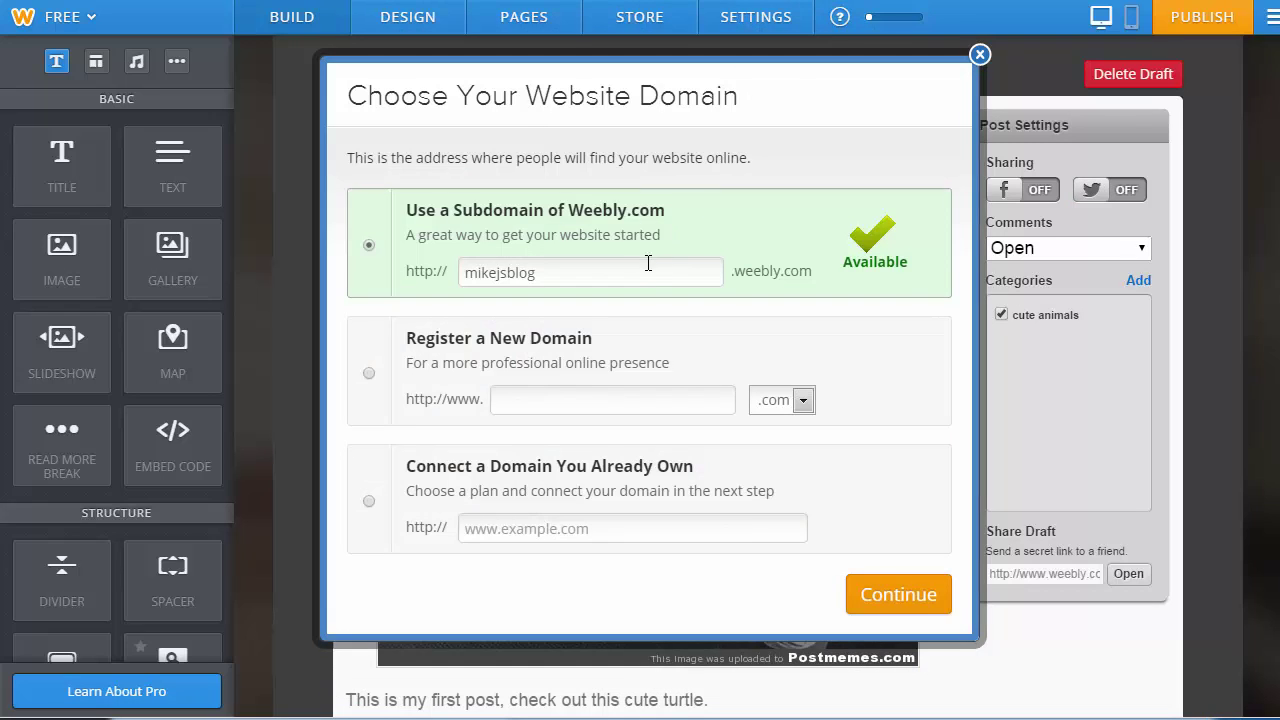
{"action": "left_click", "coordinate": [890, 594]}
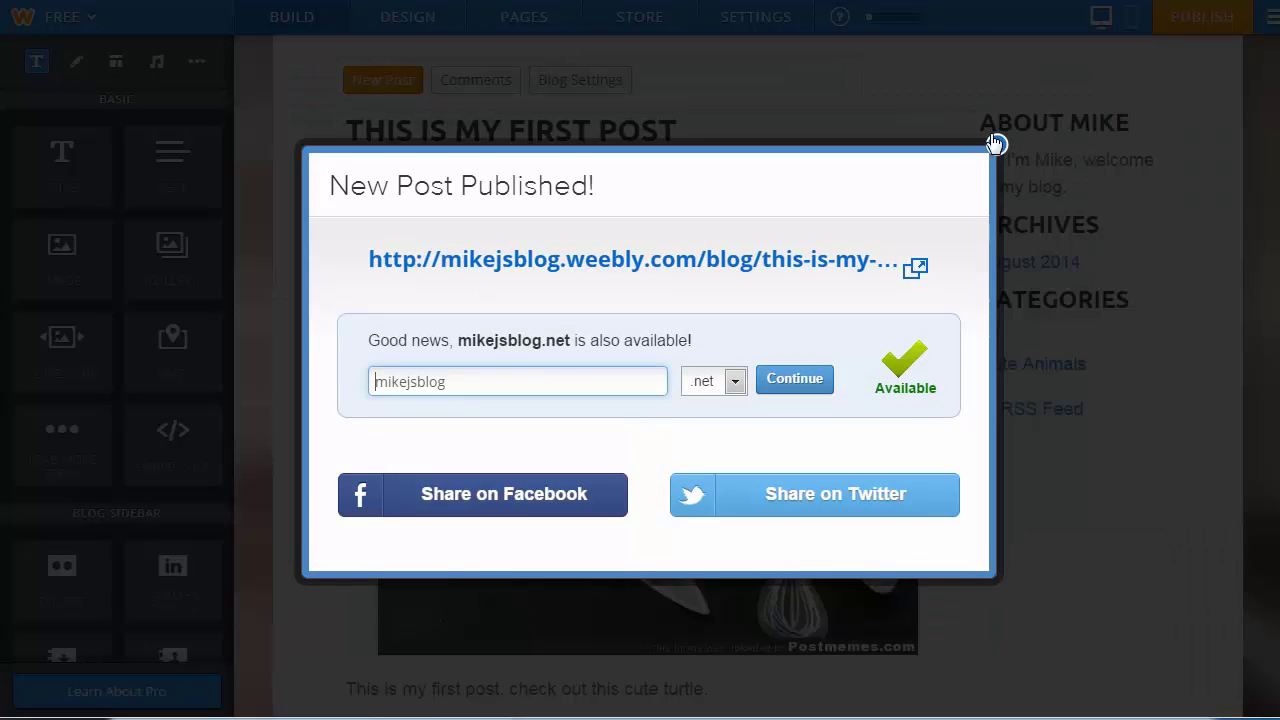
{"action": "left_click", "coordinate": [996, 145]}
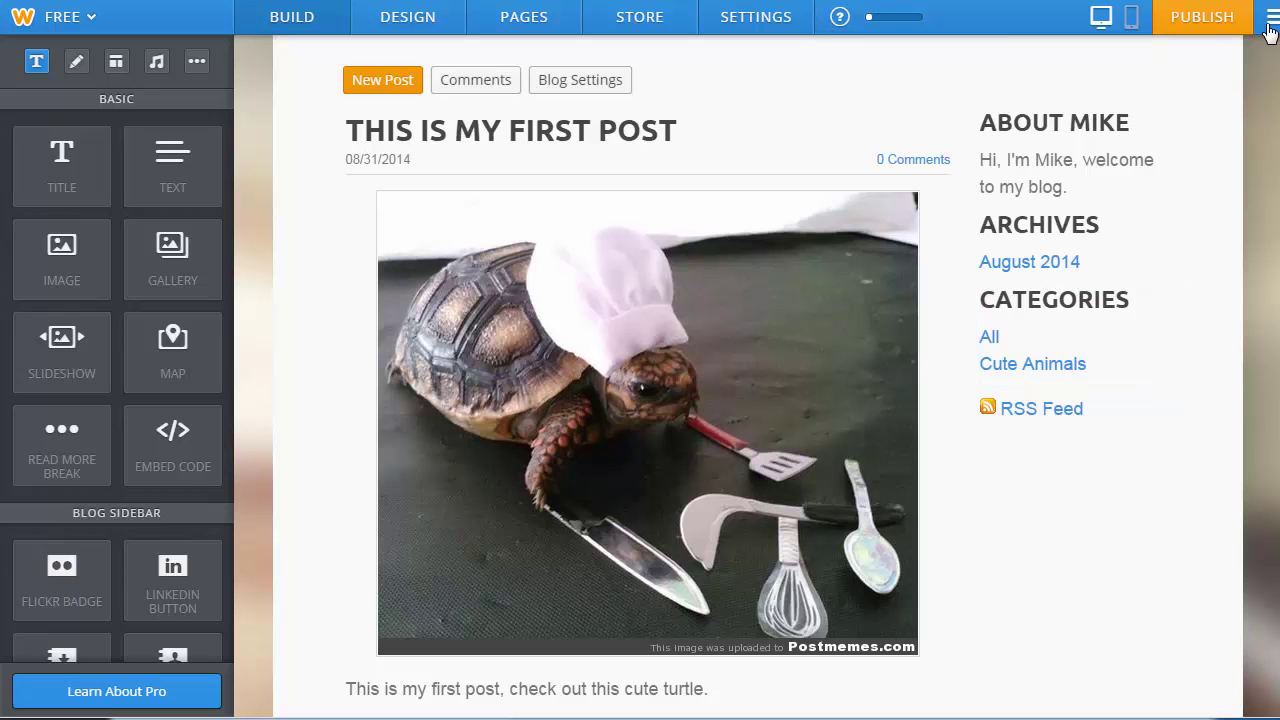
Open the published blog in a new browser tab and review its first post and About page
{"action": "mouse_move", "coordinate": [575, 118]}
{"action": "scroll", "coordinate": [792, 320], "scroll_direction": "up", "scroll_amount": 1}
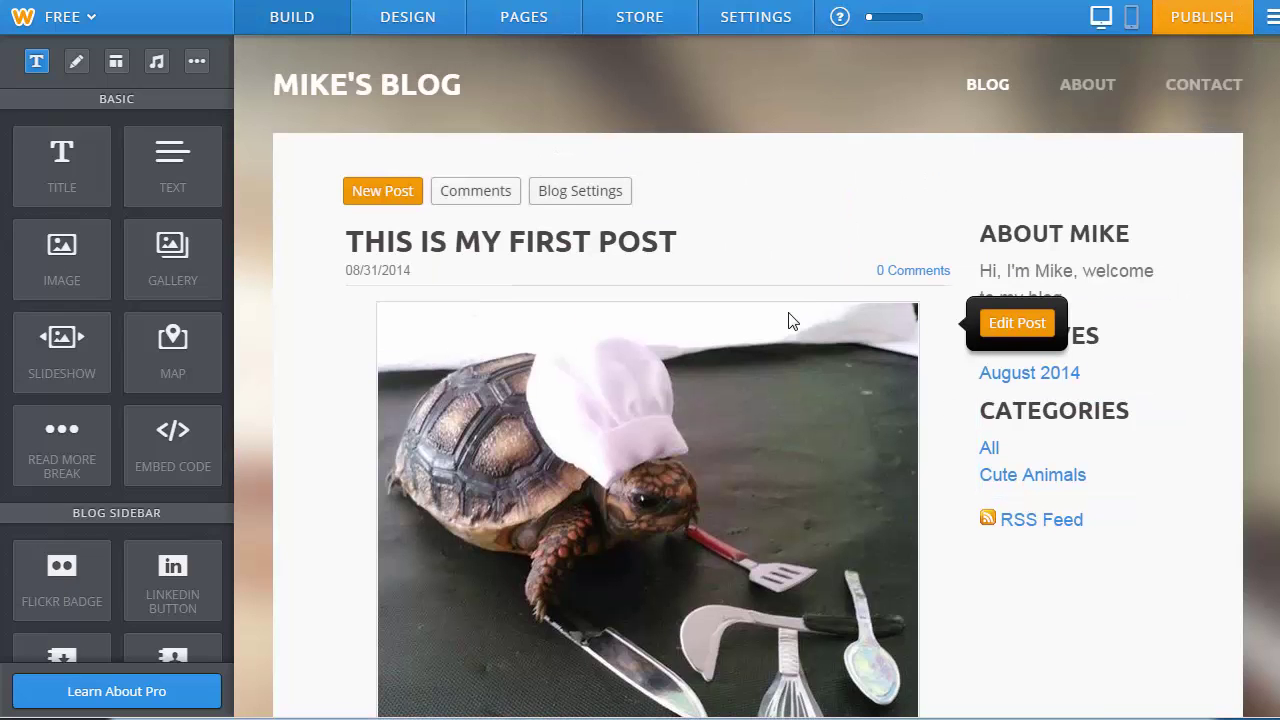
{"action": "mouse_move", "coordinate": [402, 86]}
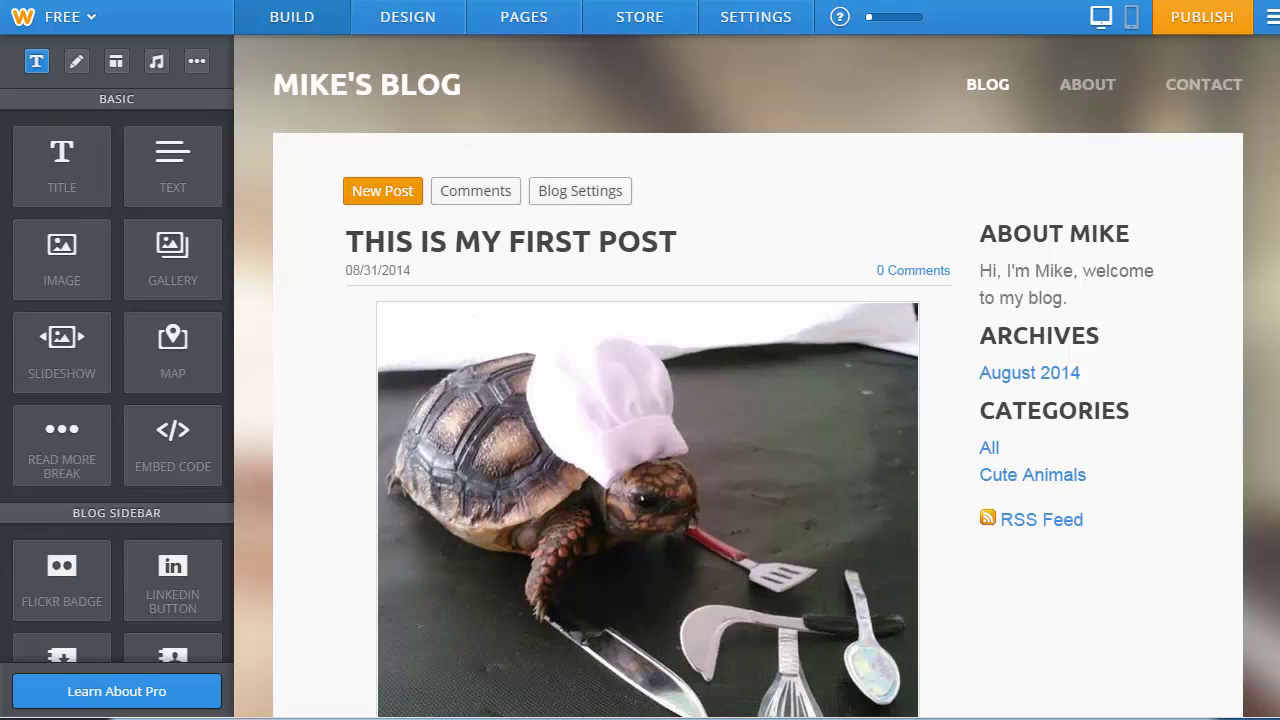
{"action": "mouse_move", "coordinate": [548, 220]}
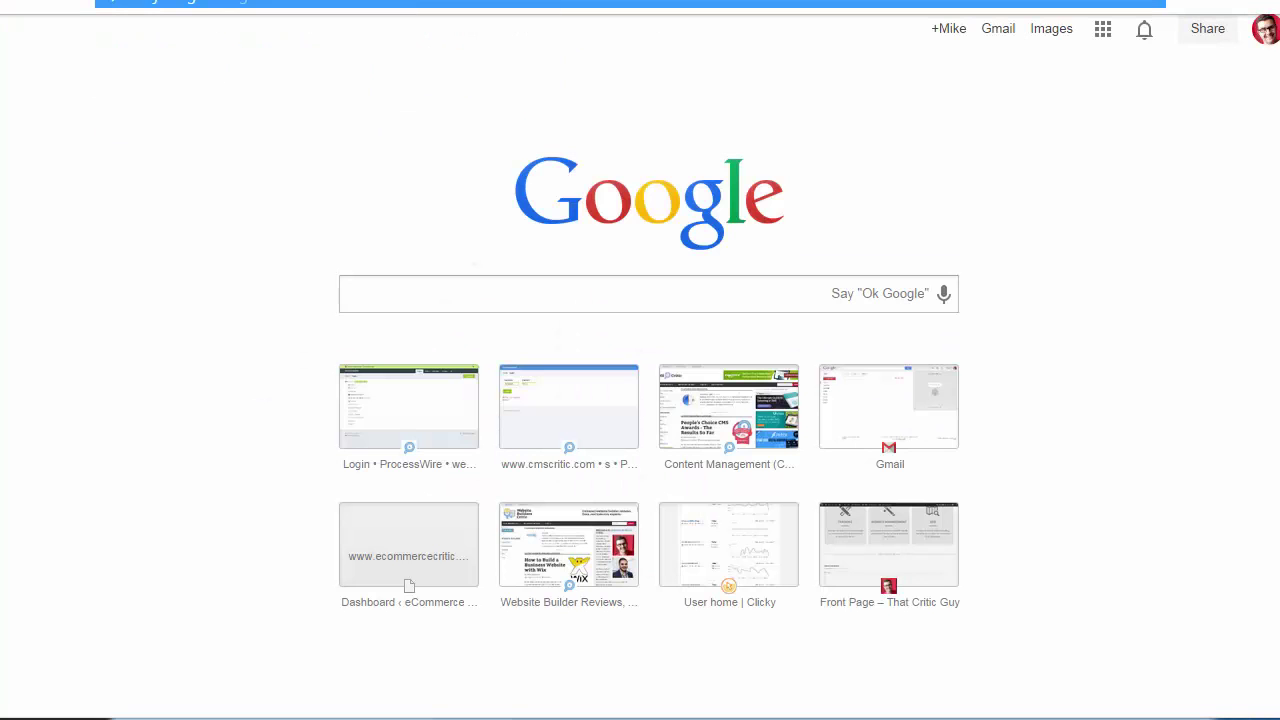
{"action": "key", "text": "Return"}
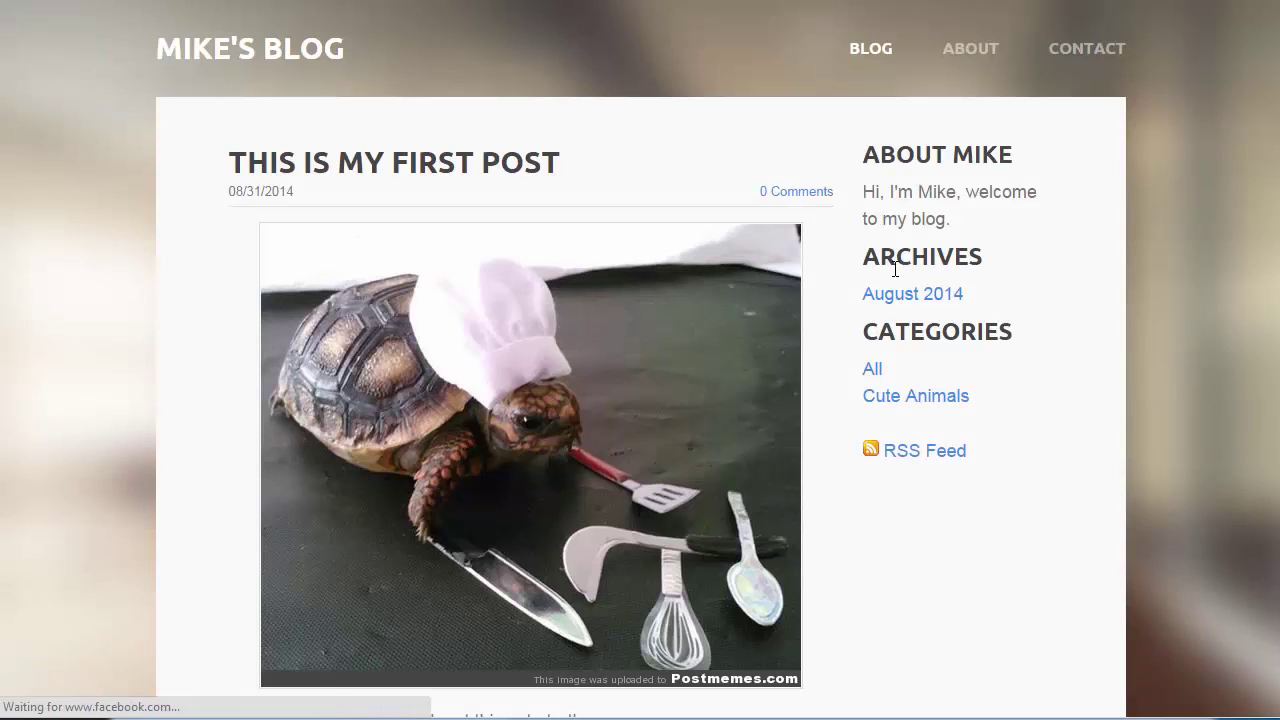
{"action": "scroll", "coordinate": [1070, 390], "scroll_direction": "down", "scroll_amount": 5}
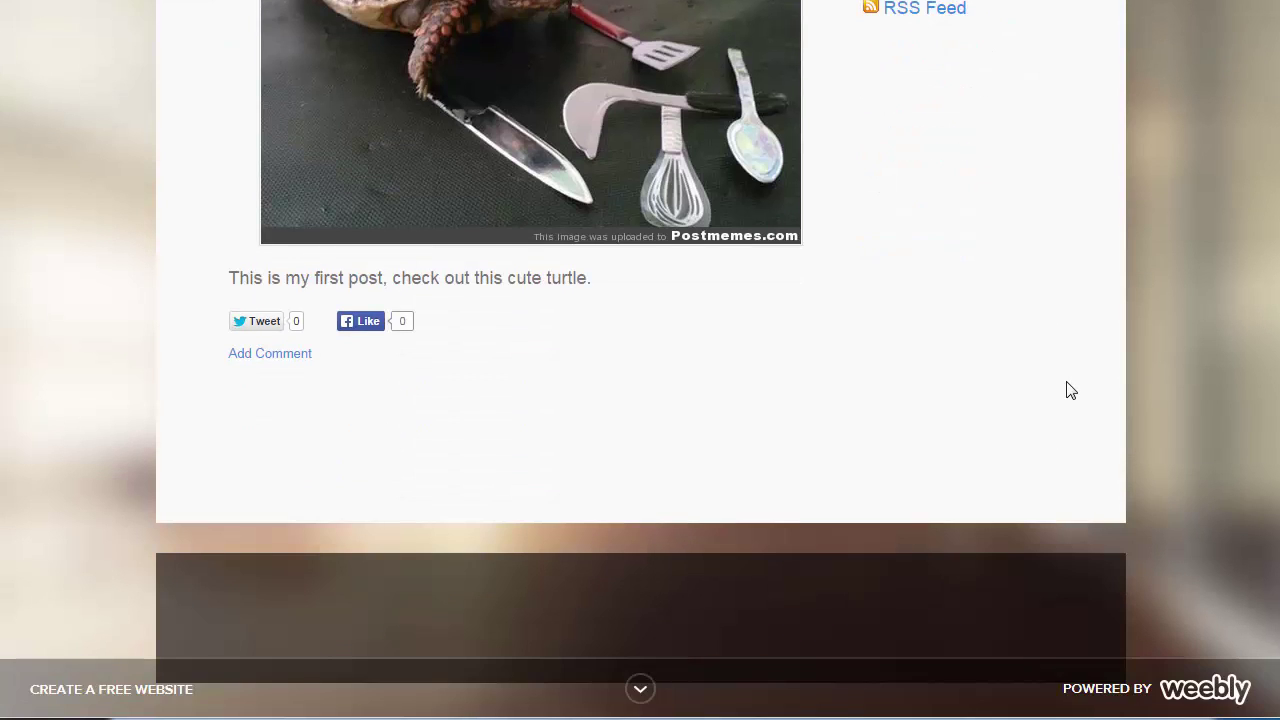
{"action": "scroll", "coordinate": [1070, 390], "scroll_direction": "up", "scroll_amount": 5}
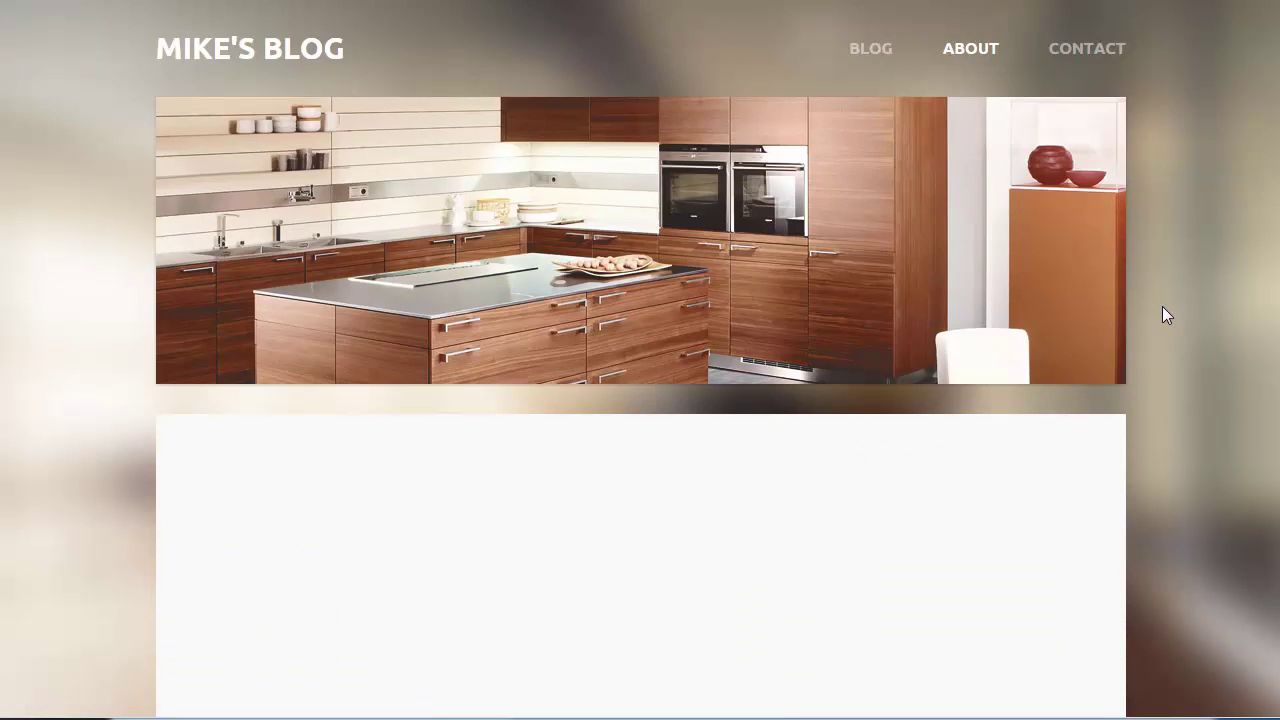
{"action": "scroll", "coordinate": [1163, 314], "scroll_direction": "down", "scroll_amount": 5}
{"action": "scroll", "coordinate": [1163, 314], "scroll_direction": "up", "scroll_amount": 2}
{"action": "scroll", "coordinate": [1163, 314], "scroll_direction": "up", "scroll_amount": 2}
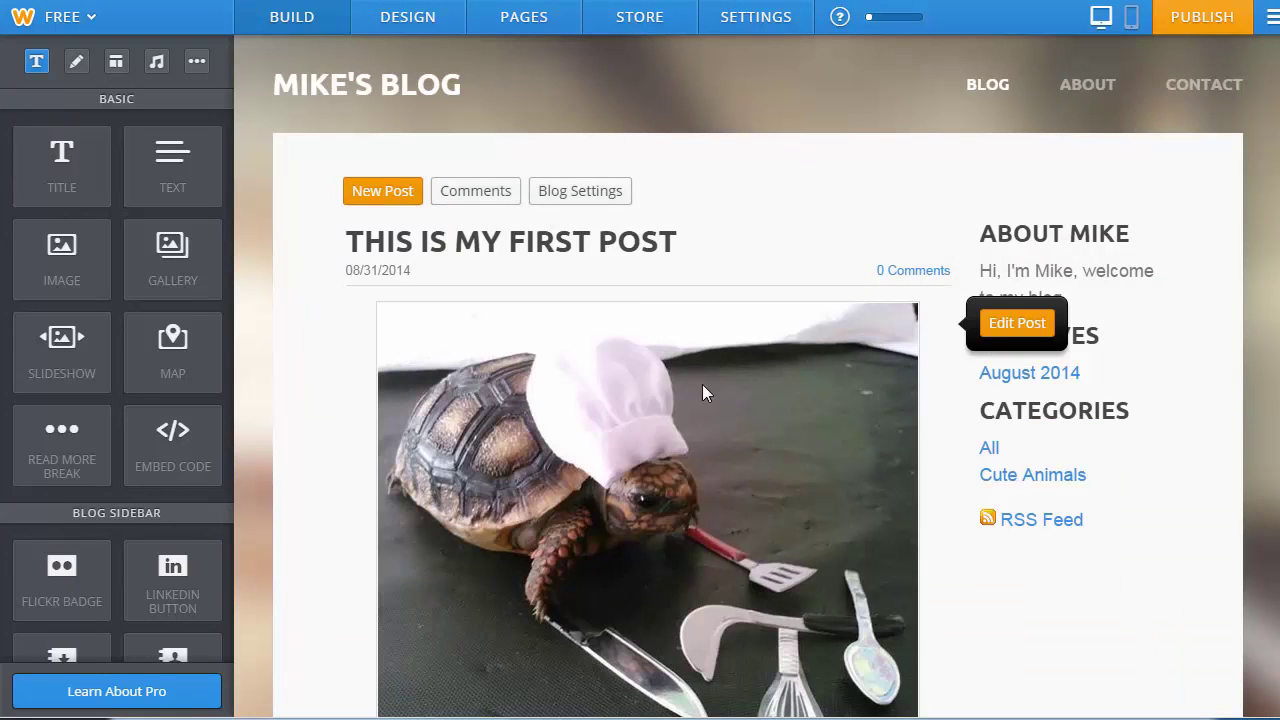
Keep the Short Header layout for the About page, save its page settings and open the page for editing
{"action": "left_click", "coordinate": [524, 17]}
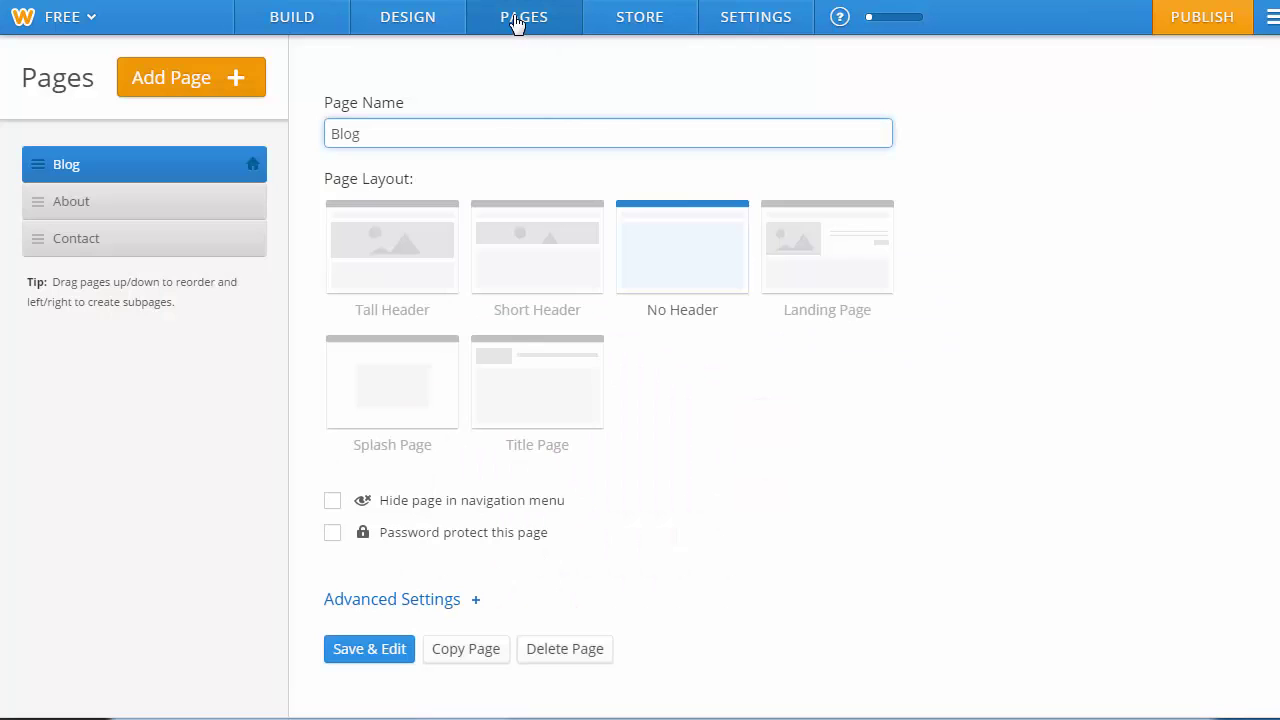
{"action": "left_click", "coordinate": [113, 210]}
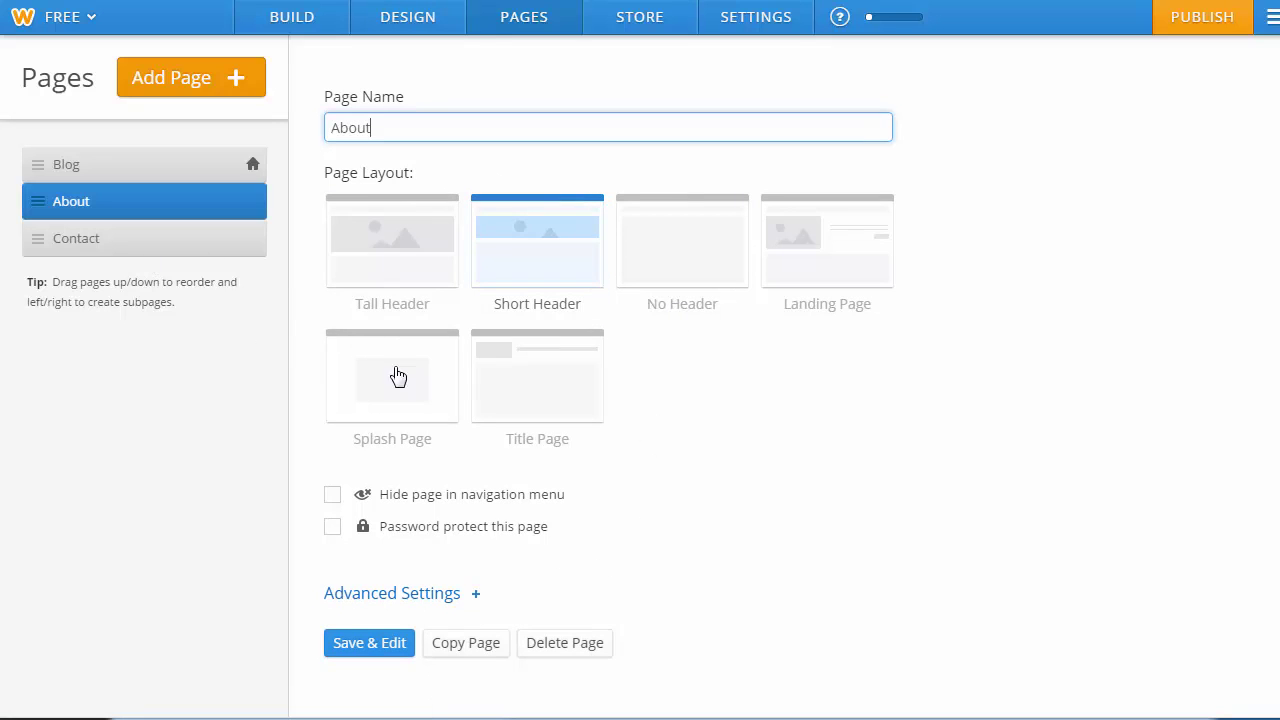
{"action": "left_click", "coordinate": [588, 278]}
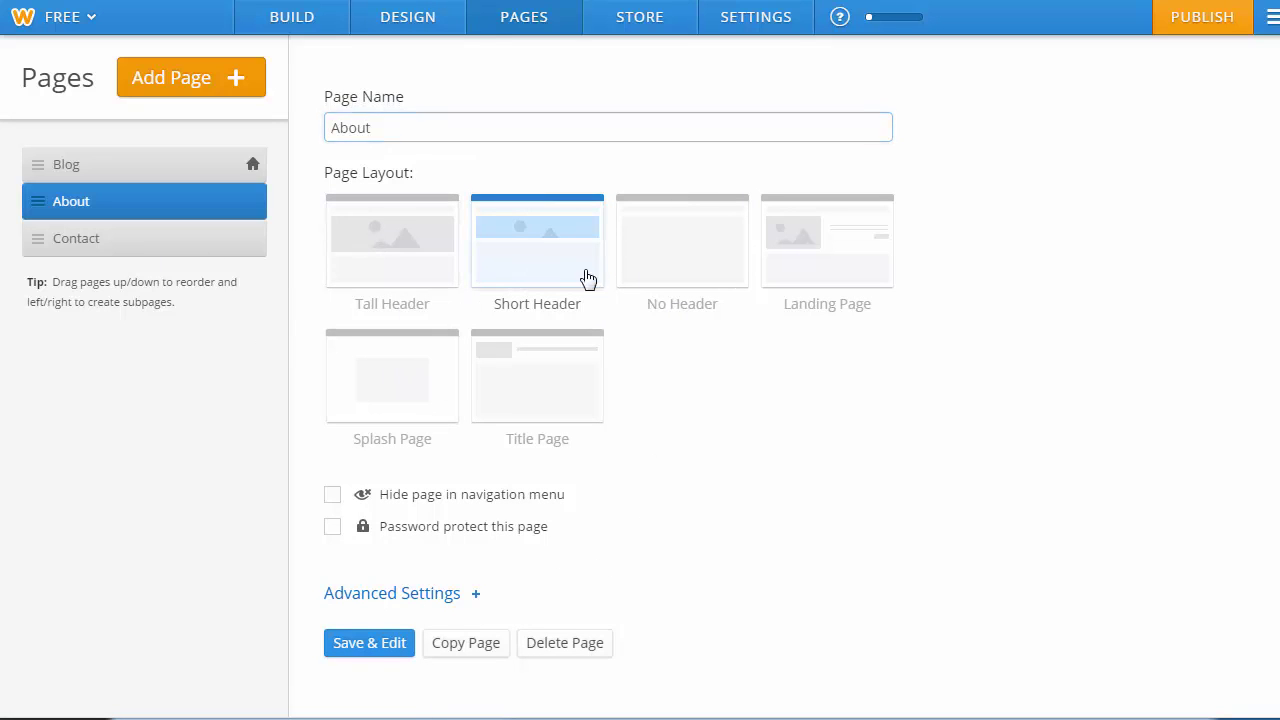
{"action": "left_click", "coordinate": [378, 647]}
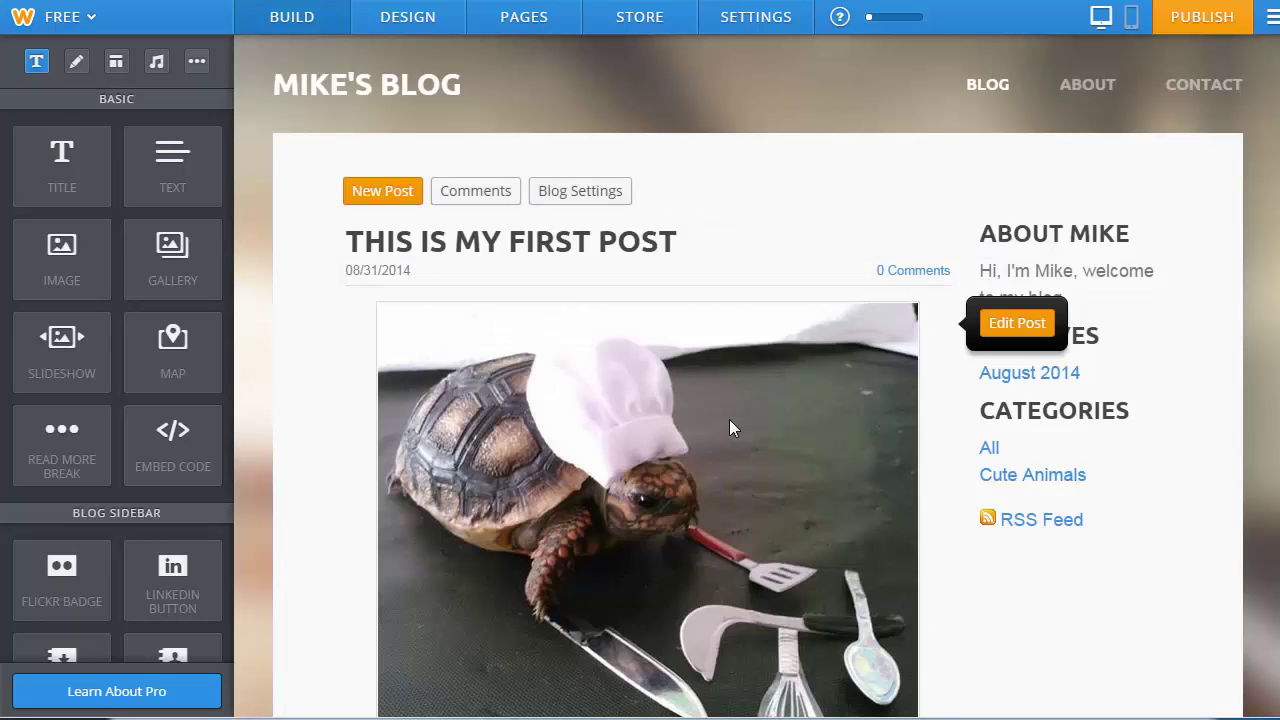
Add a text element to the empty content area of the About page reading "This is an about me."
{"action": "scroll", "coordinate": [825, 360], "scroll_direction": "down", "scroll_amount": 2}
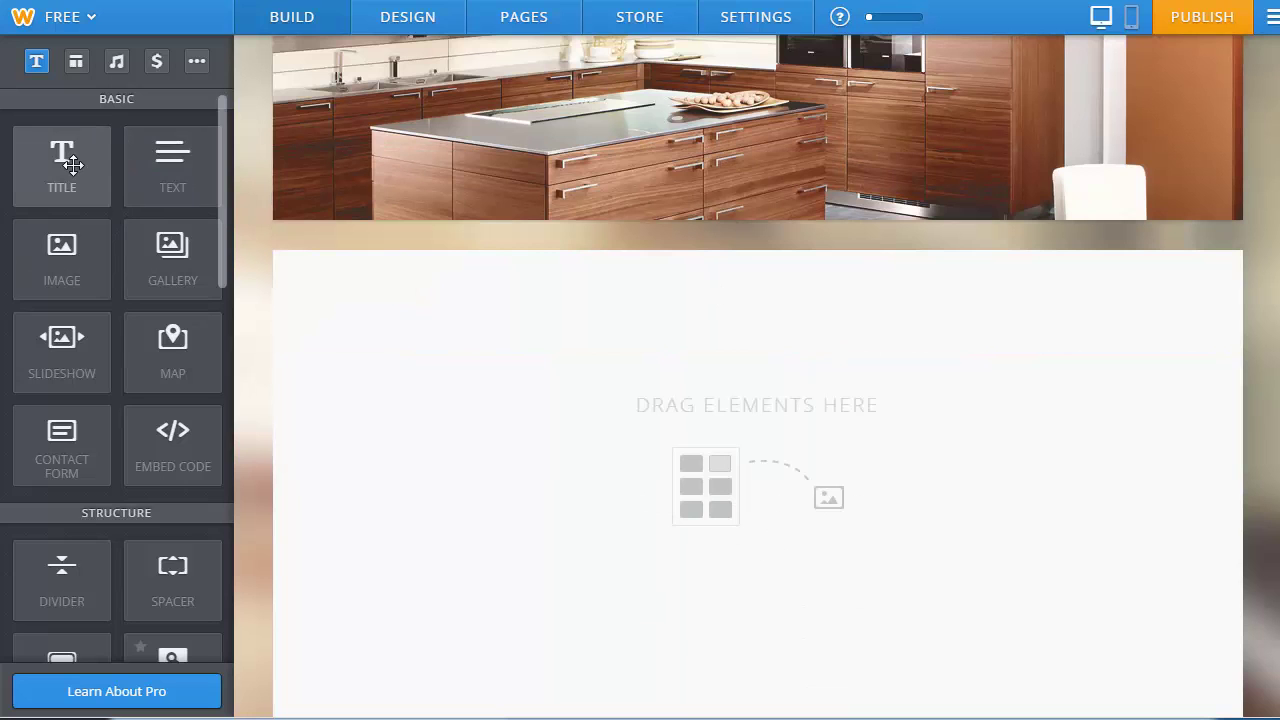
{"action": "left_click_drag", "start_coordinate": [134, 171], "coordinate": [477, 355]}
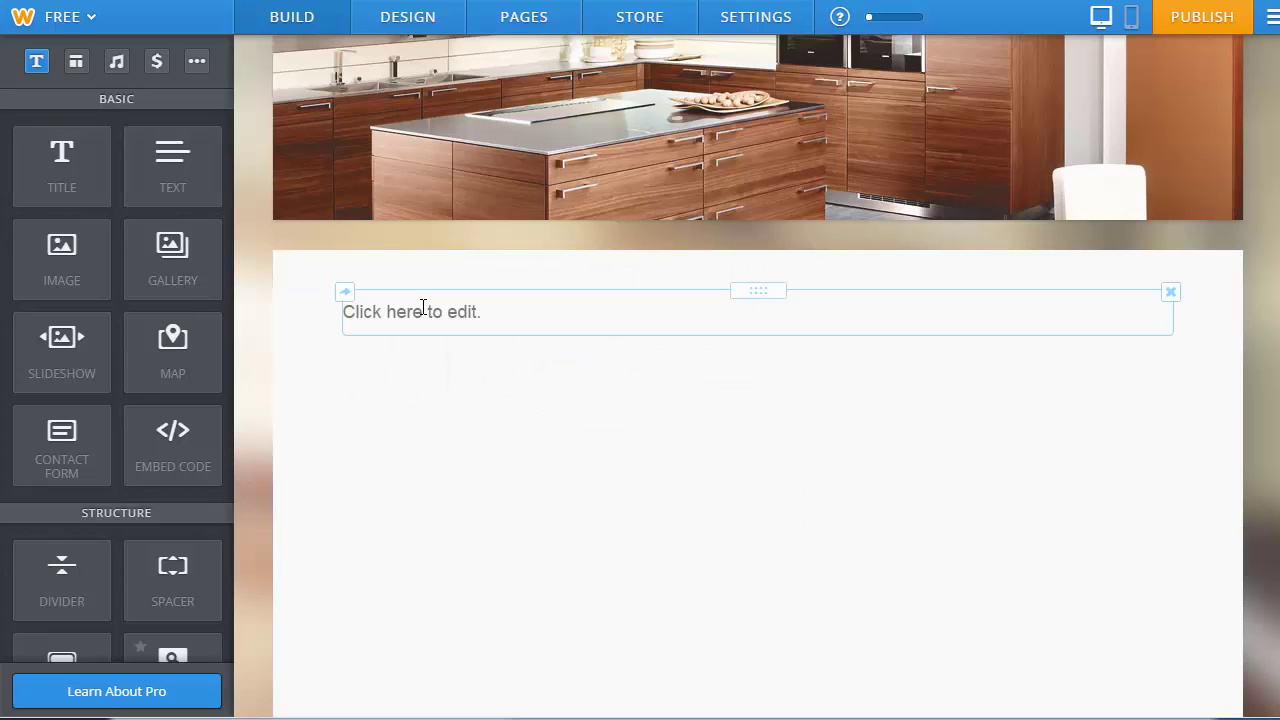
{"action": "left_click", "coordinate": [423, 306]}
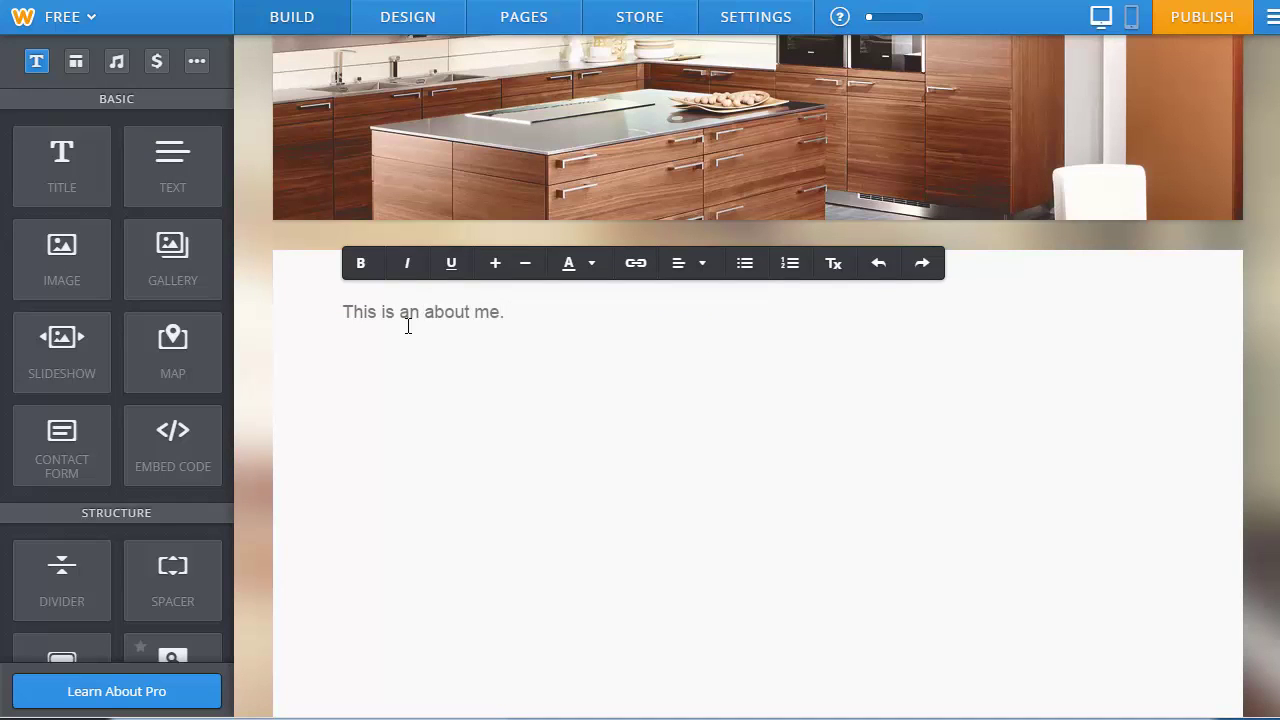
Add a title element above the About page's paragraph with the text "ABOUT ME"
{"action": "left_click_drag", "start_coordinate": [70, 160], "coordinate": [412, 282]}
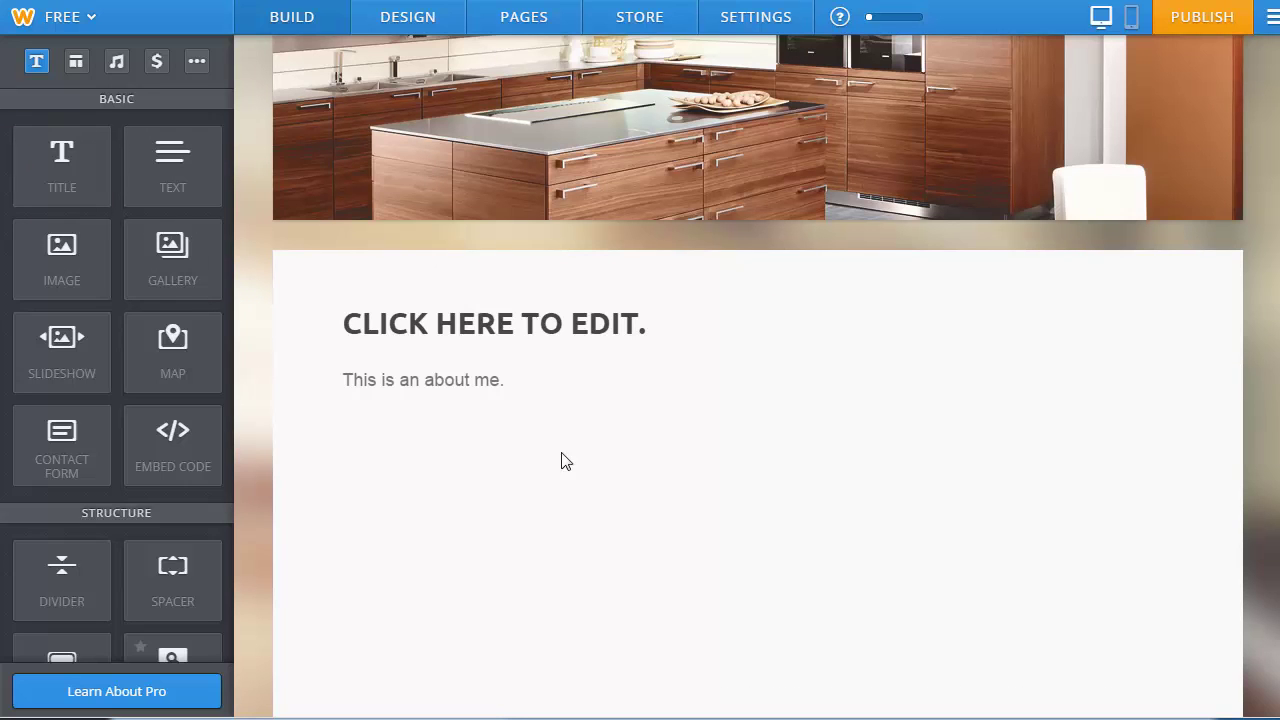
{"action": "left_click", "coordinate": [436, 336]}
{"action": "type", "text": "ABOUT ME"}
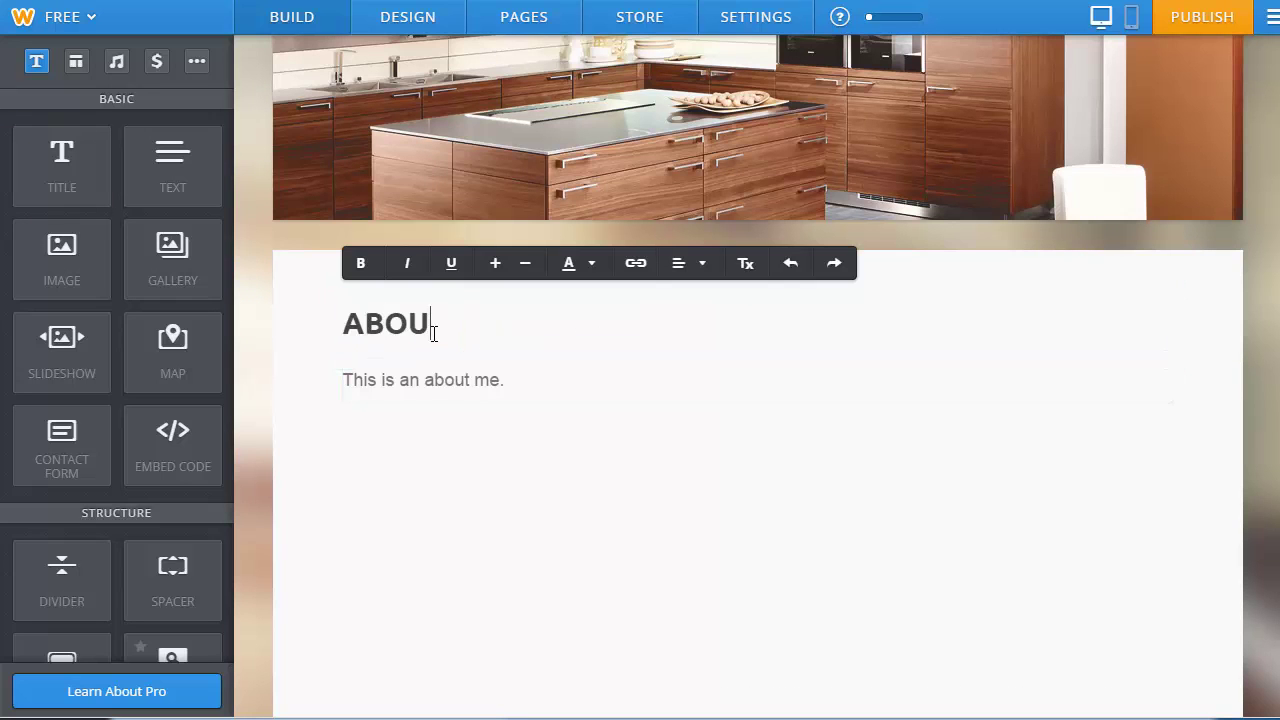
{"action": "left_click", "coordinate": [253, 385]}
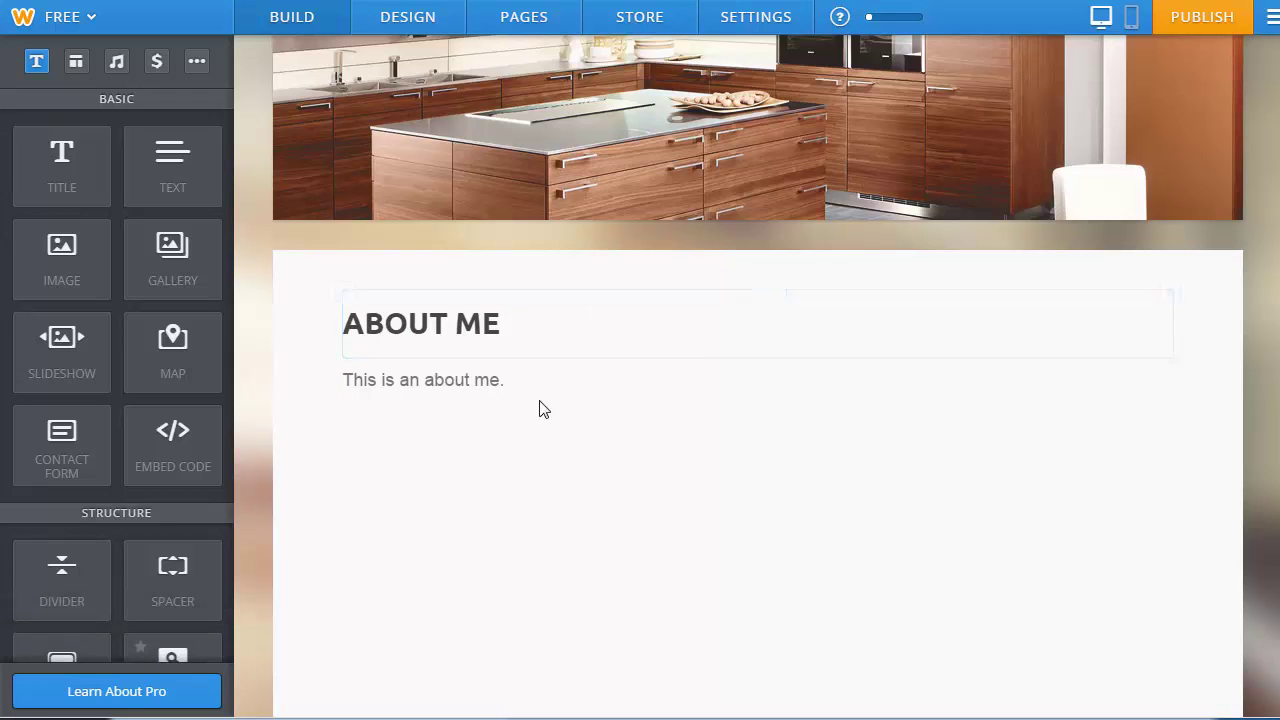
Examine the design options for themes, fonts and background images without changing any, and look over the whole About page
{"action": "scroll", "coordinate": [850, 350], "scroll_direction": "up", "scroll_amount": 2}
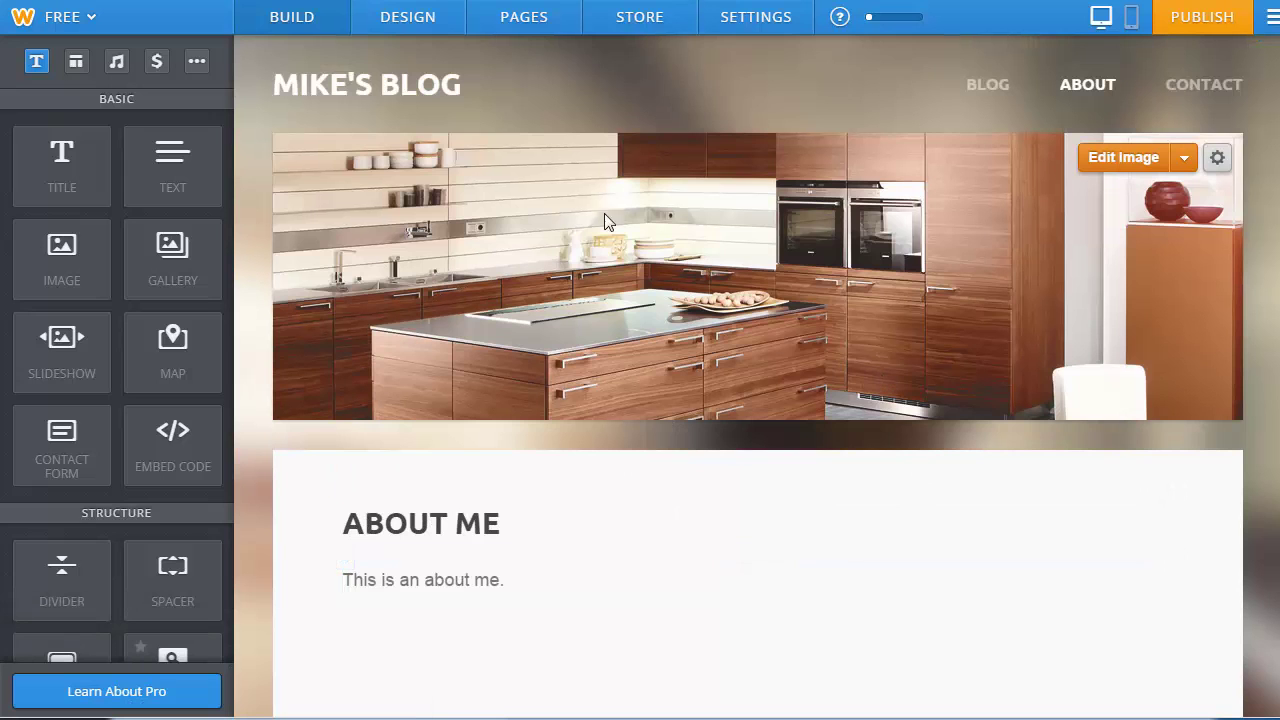
{"action": "left_click", "coordinate": [410, 18]}
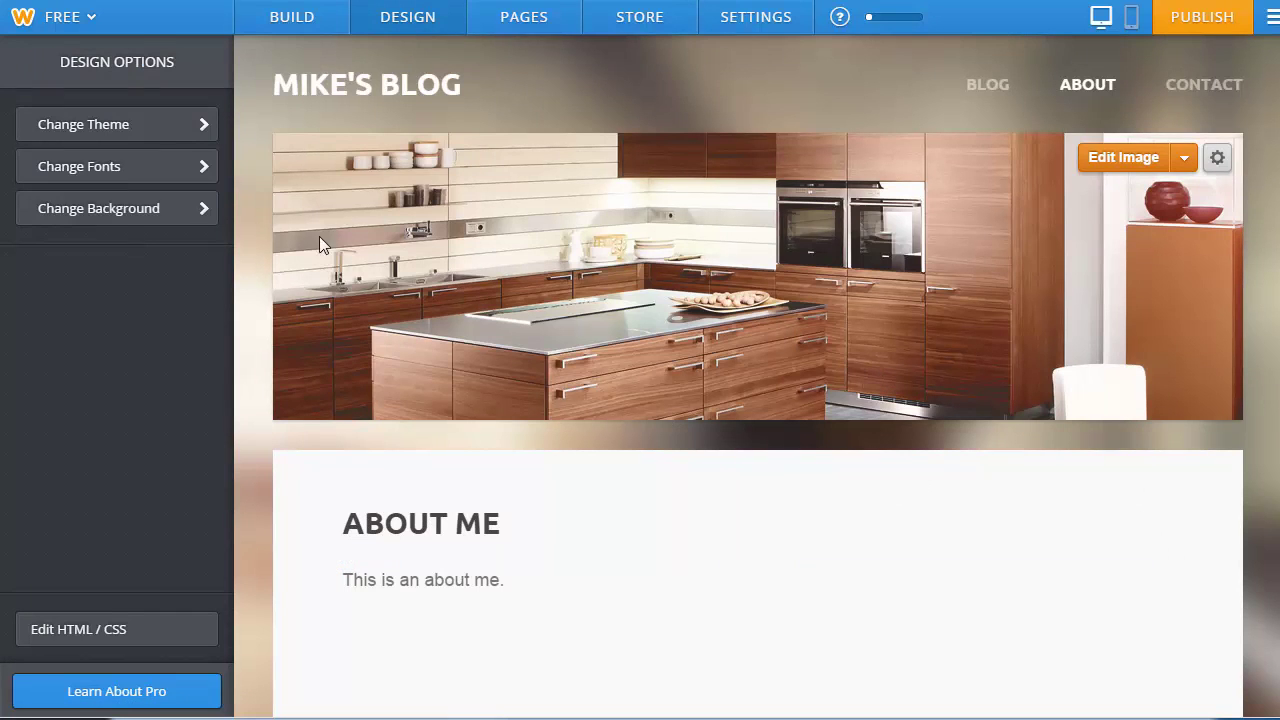
{"action": "left_click", "coordinate": [157, 124]}
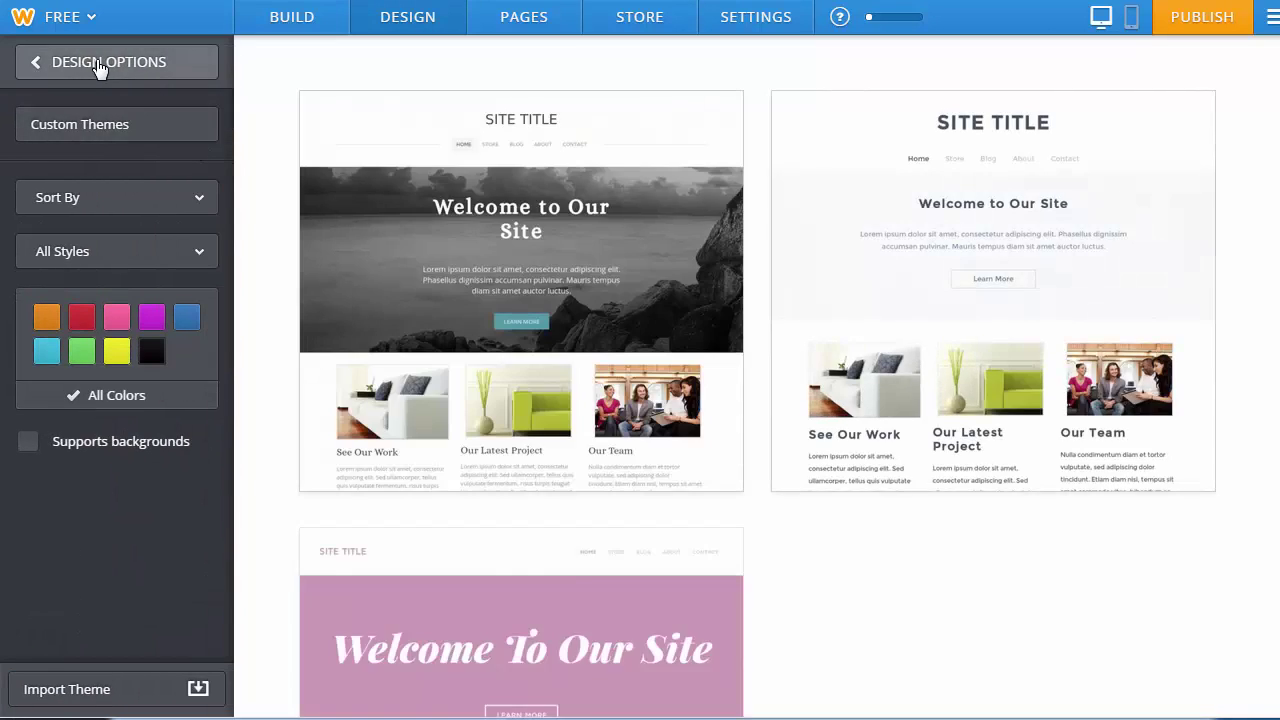
{"action": "left_click", "coordinate": [100, 64]}
{"action": "left_click", "coordinate": [96, 168]}
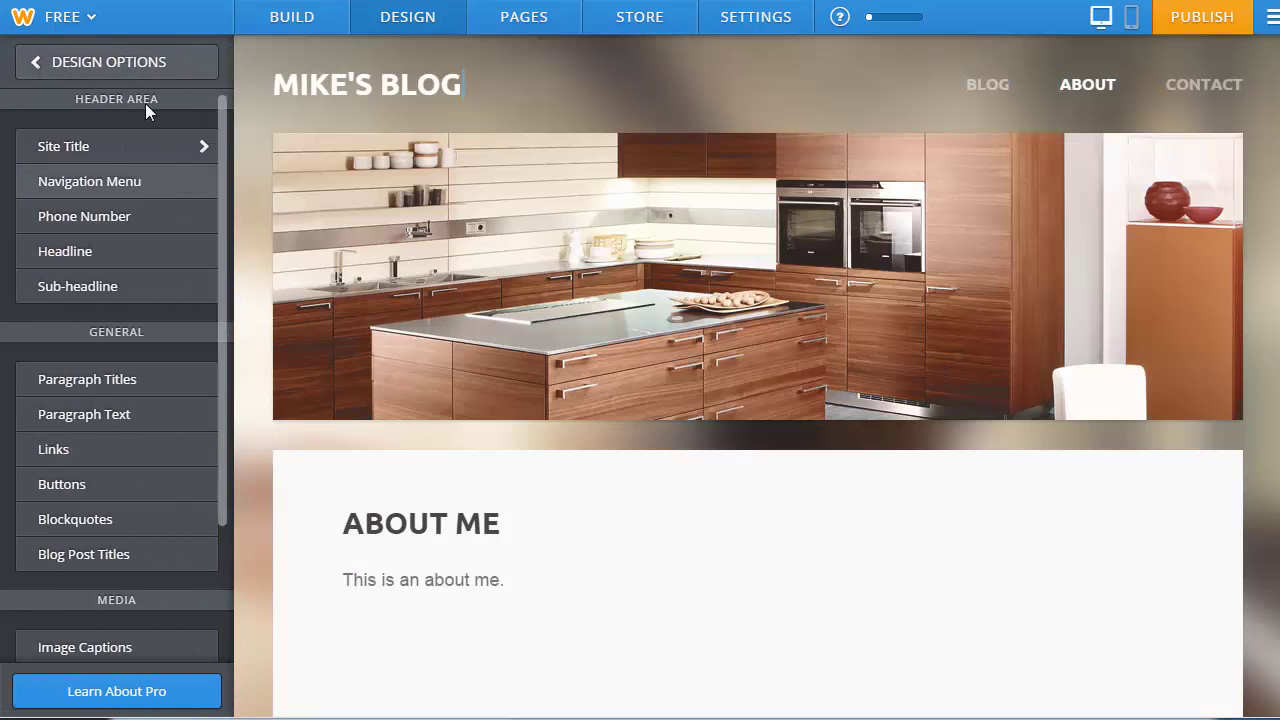
{"action": "left_click", "coordinate": [54, 60]}
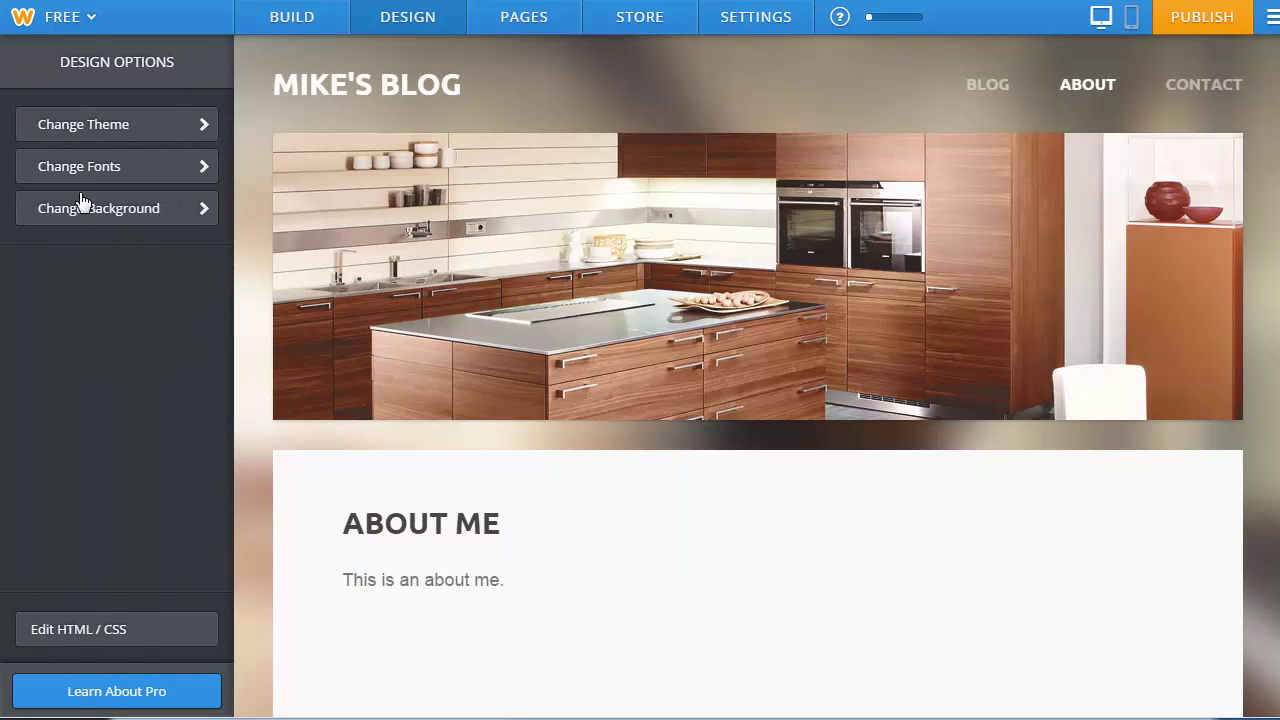
{"action": "left_click", "coordinate": [84, 202]}
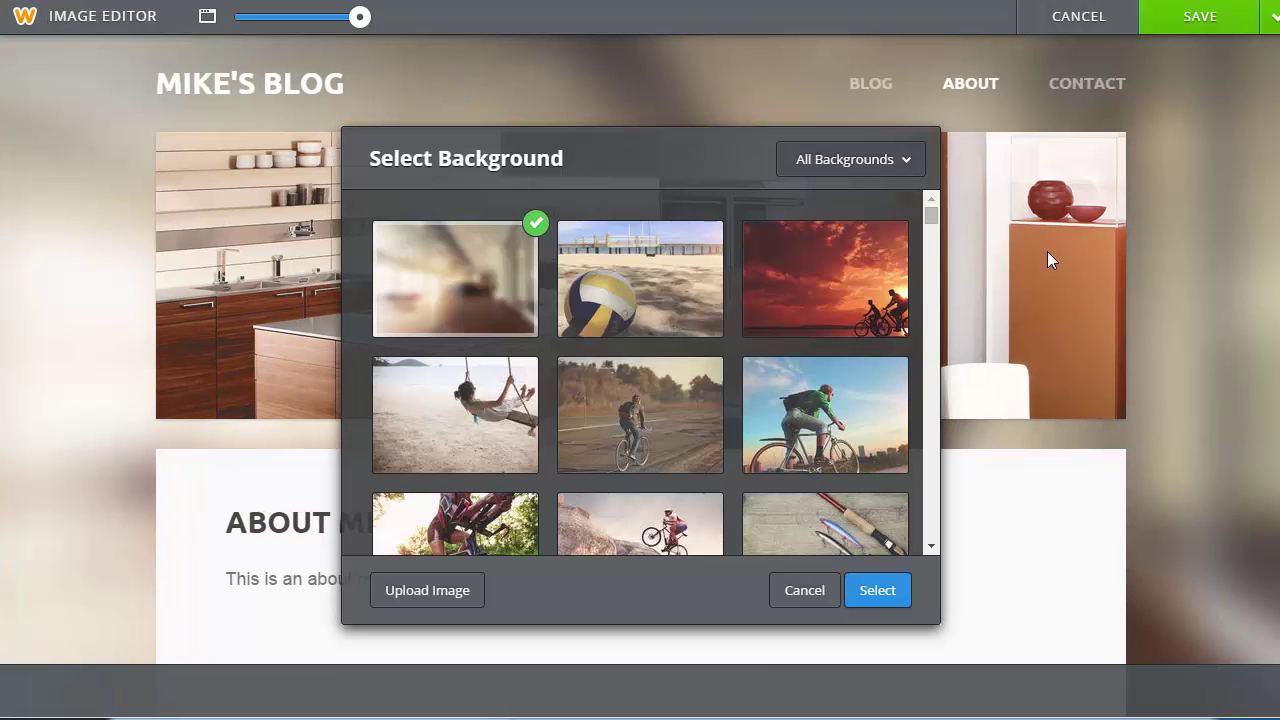
{"action": "left_click", "coordinate": [806, 596]}
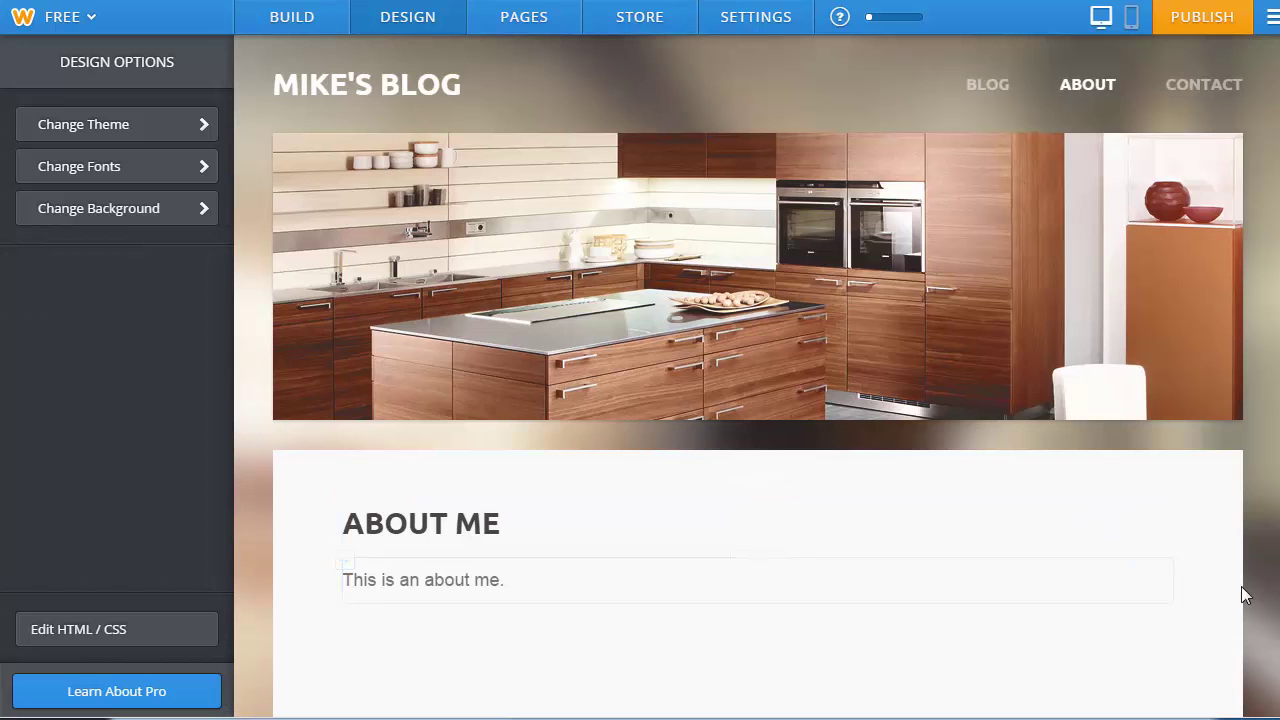
{"action": "scroll", "coordinate": [1247, 502], "scroll_direction": "down", "scroll_amount": 4}
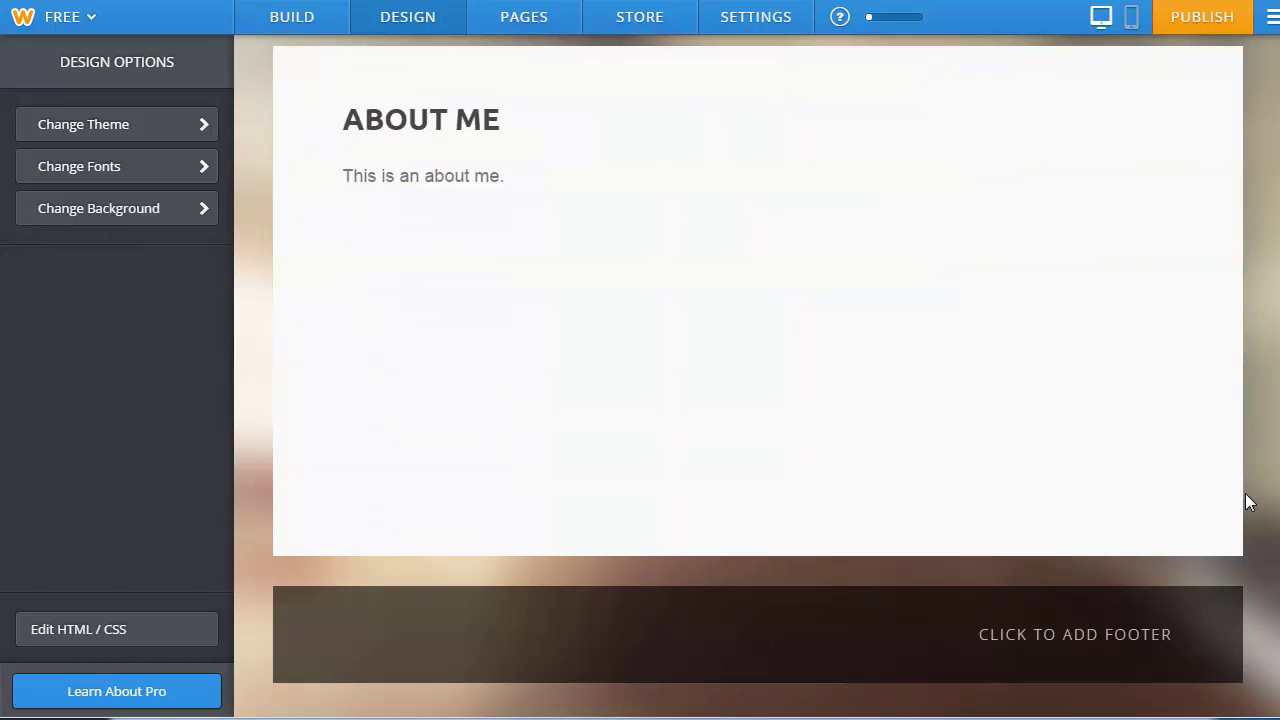
{"action": "scroll", "coordinate": [1247, 502], "scroll_direction": "up", "scroll_amount": 4}
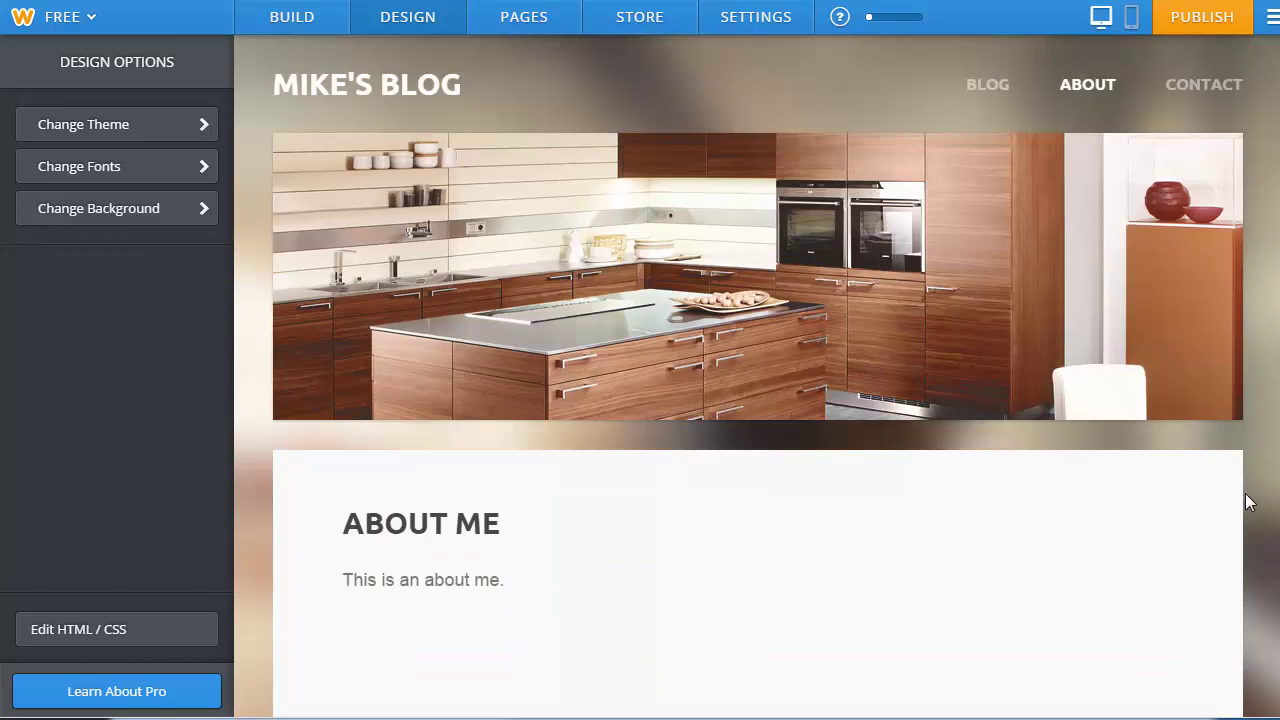